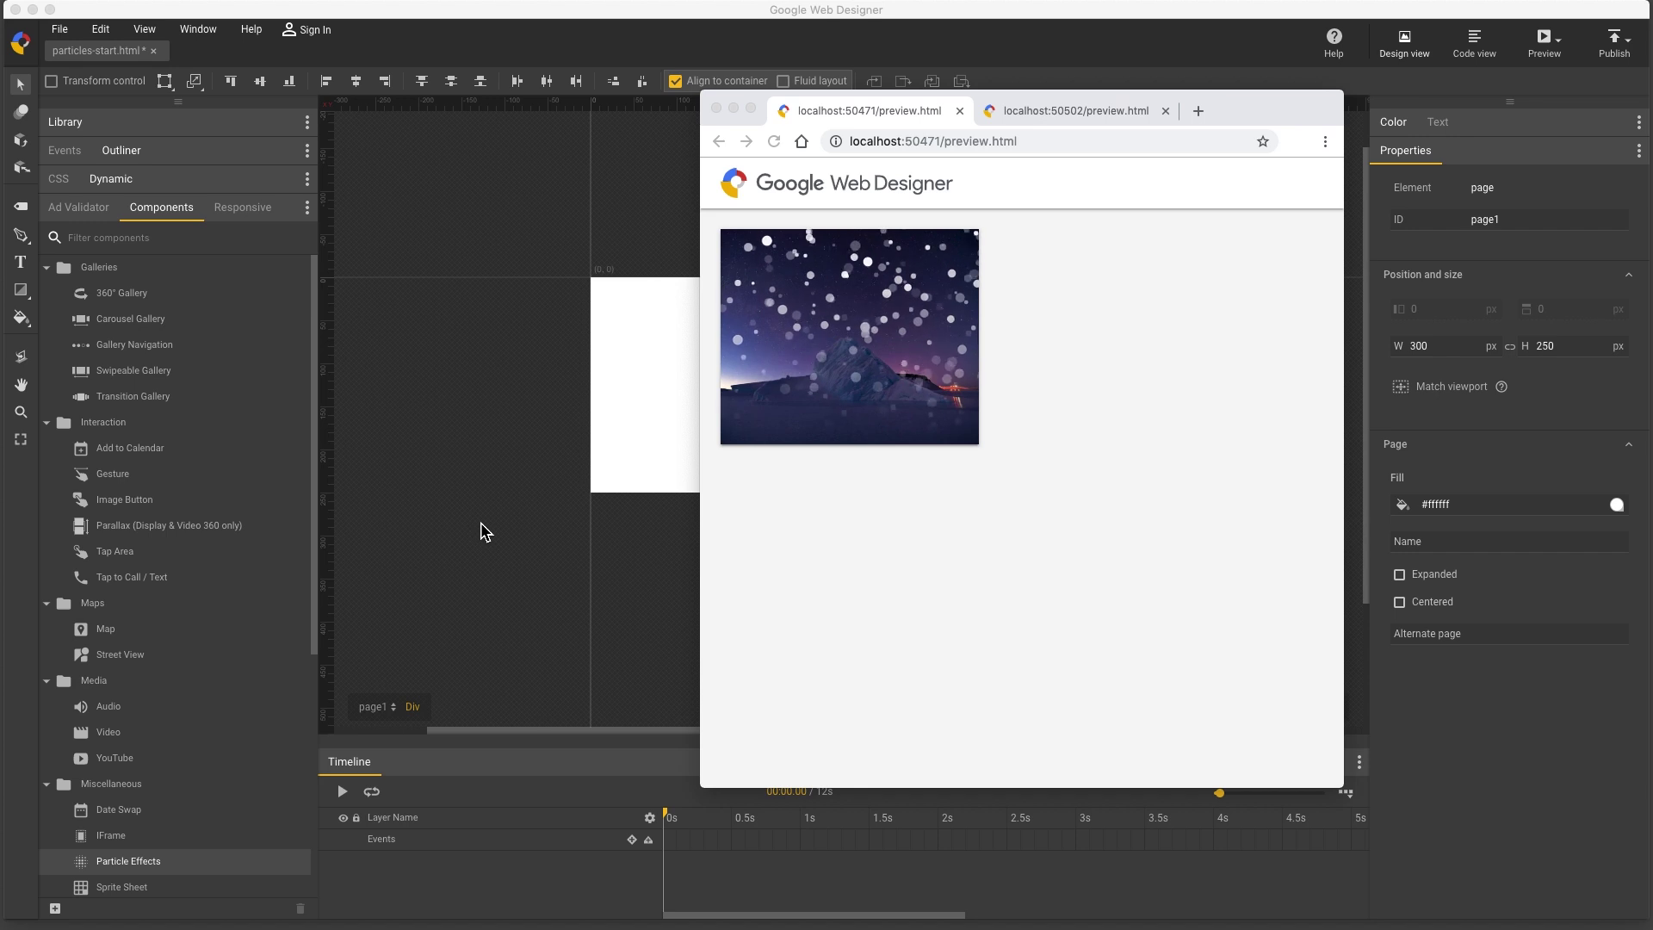
View the campfire particle example preview in Chrome, then return to the Web Designer document.
click(1111, 115)
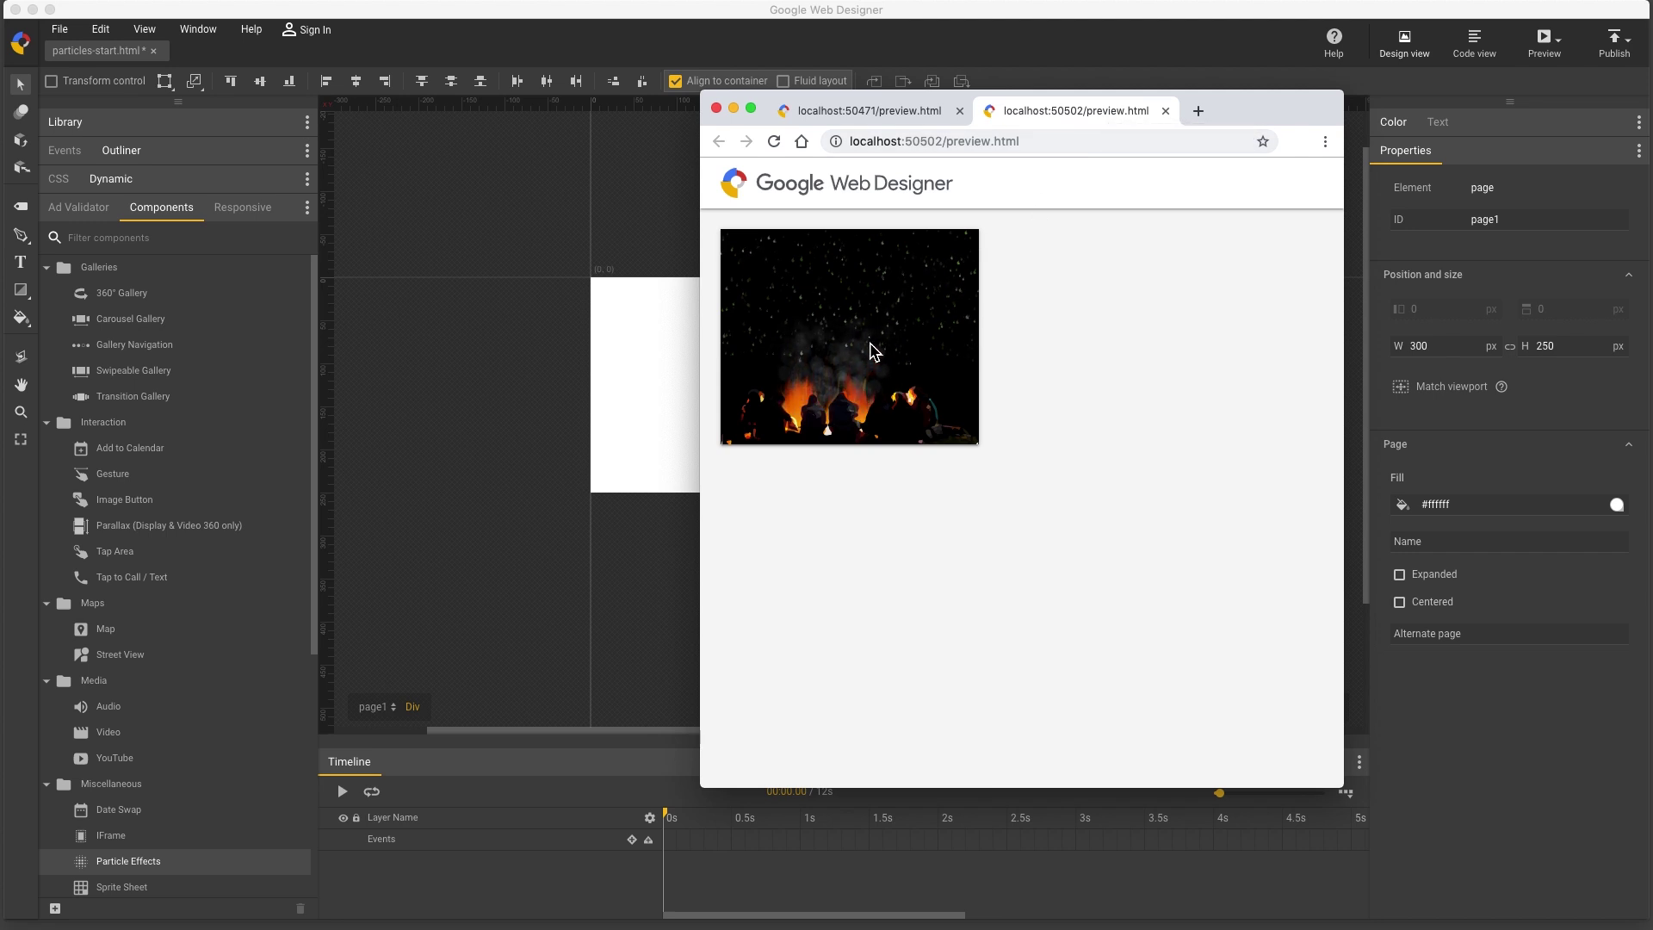
click(466, 220)
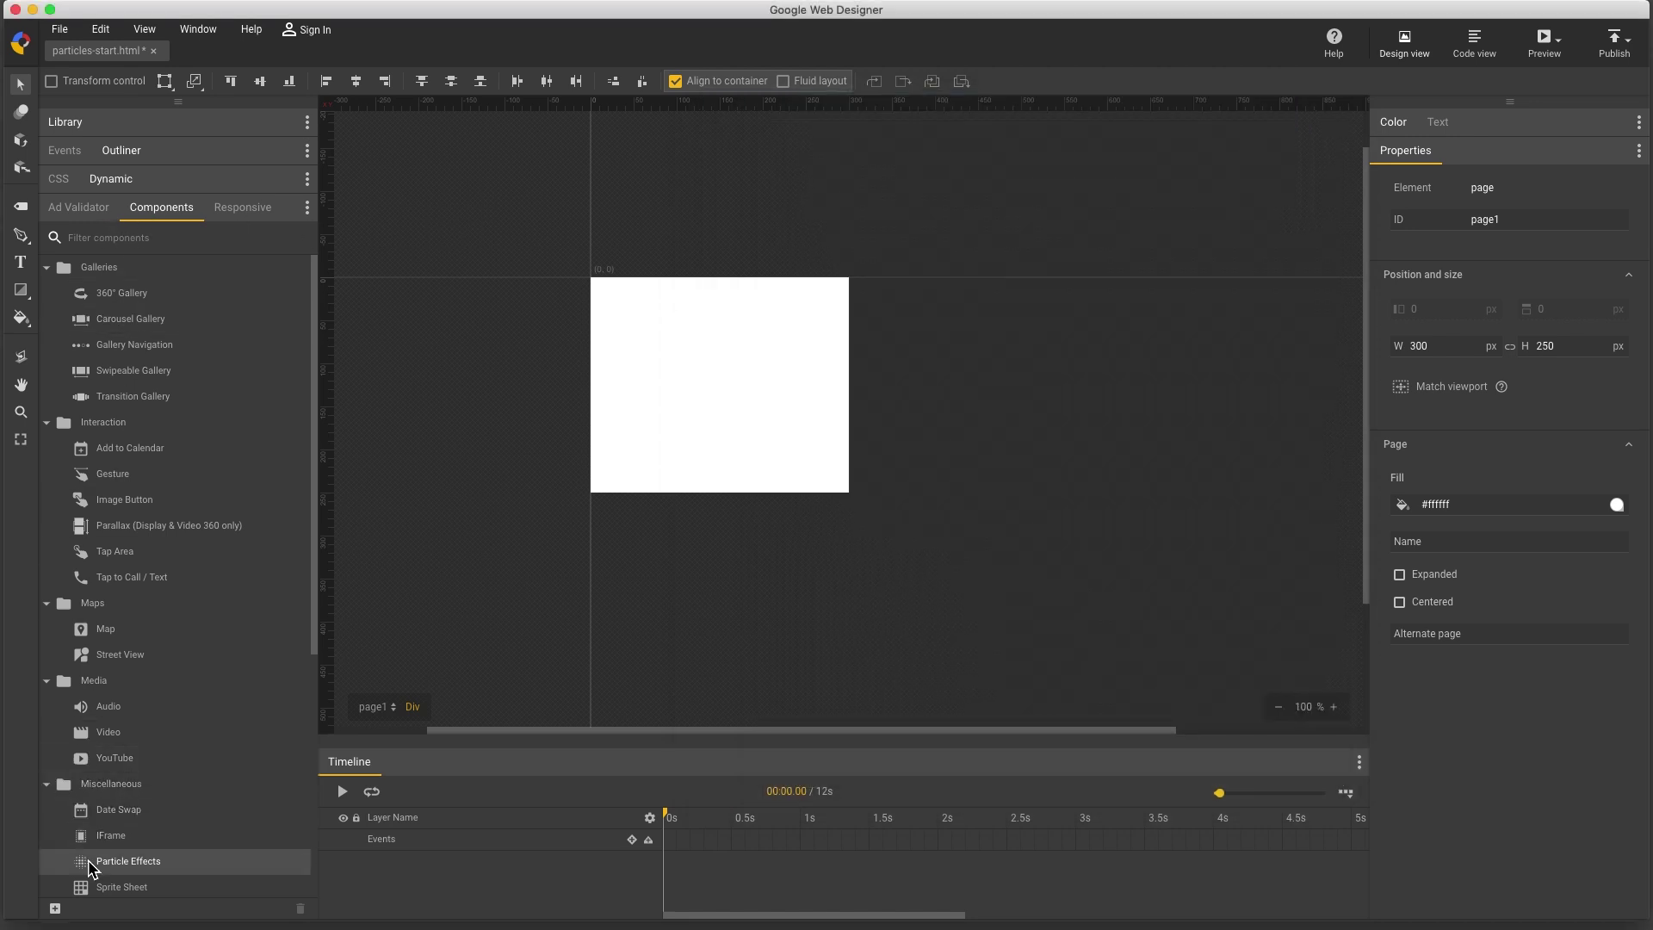
Place a Particle Effects element on the page at left 0, top 0, sized 300×250.
drag(86, 871, 616, 323)
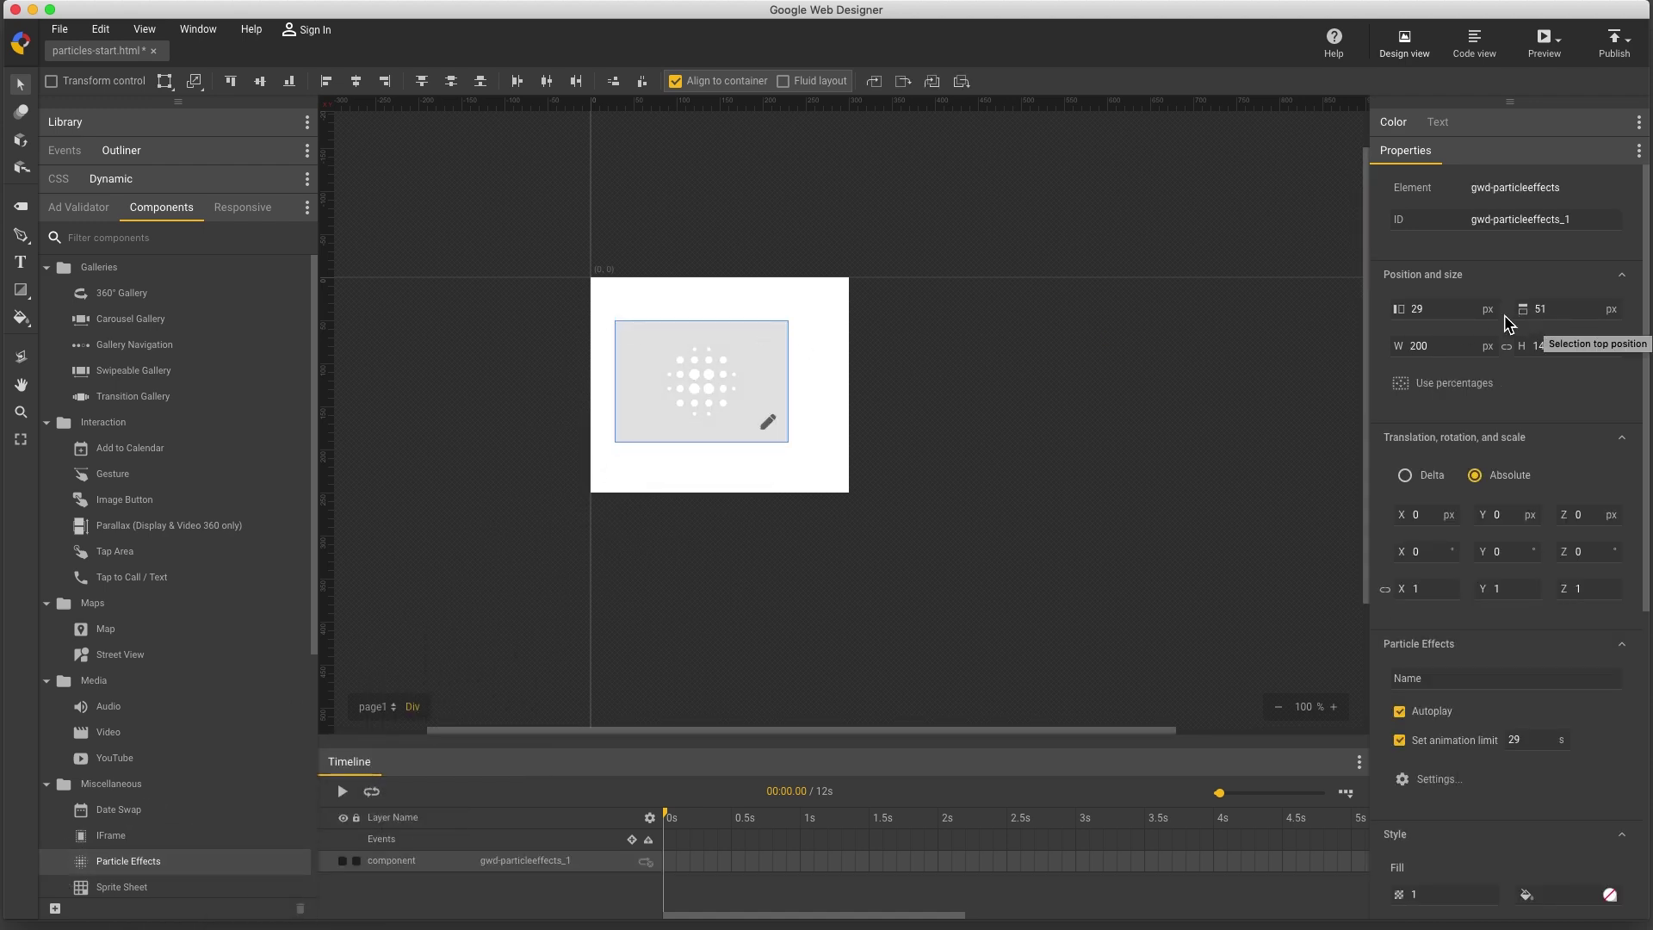
click(1467, 310)
text(0)
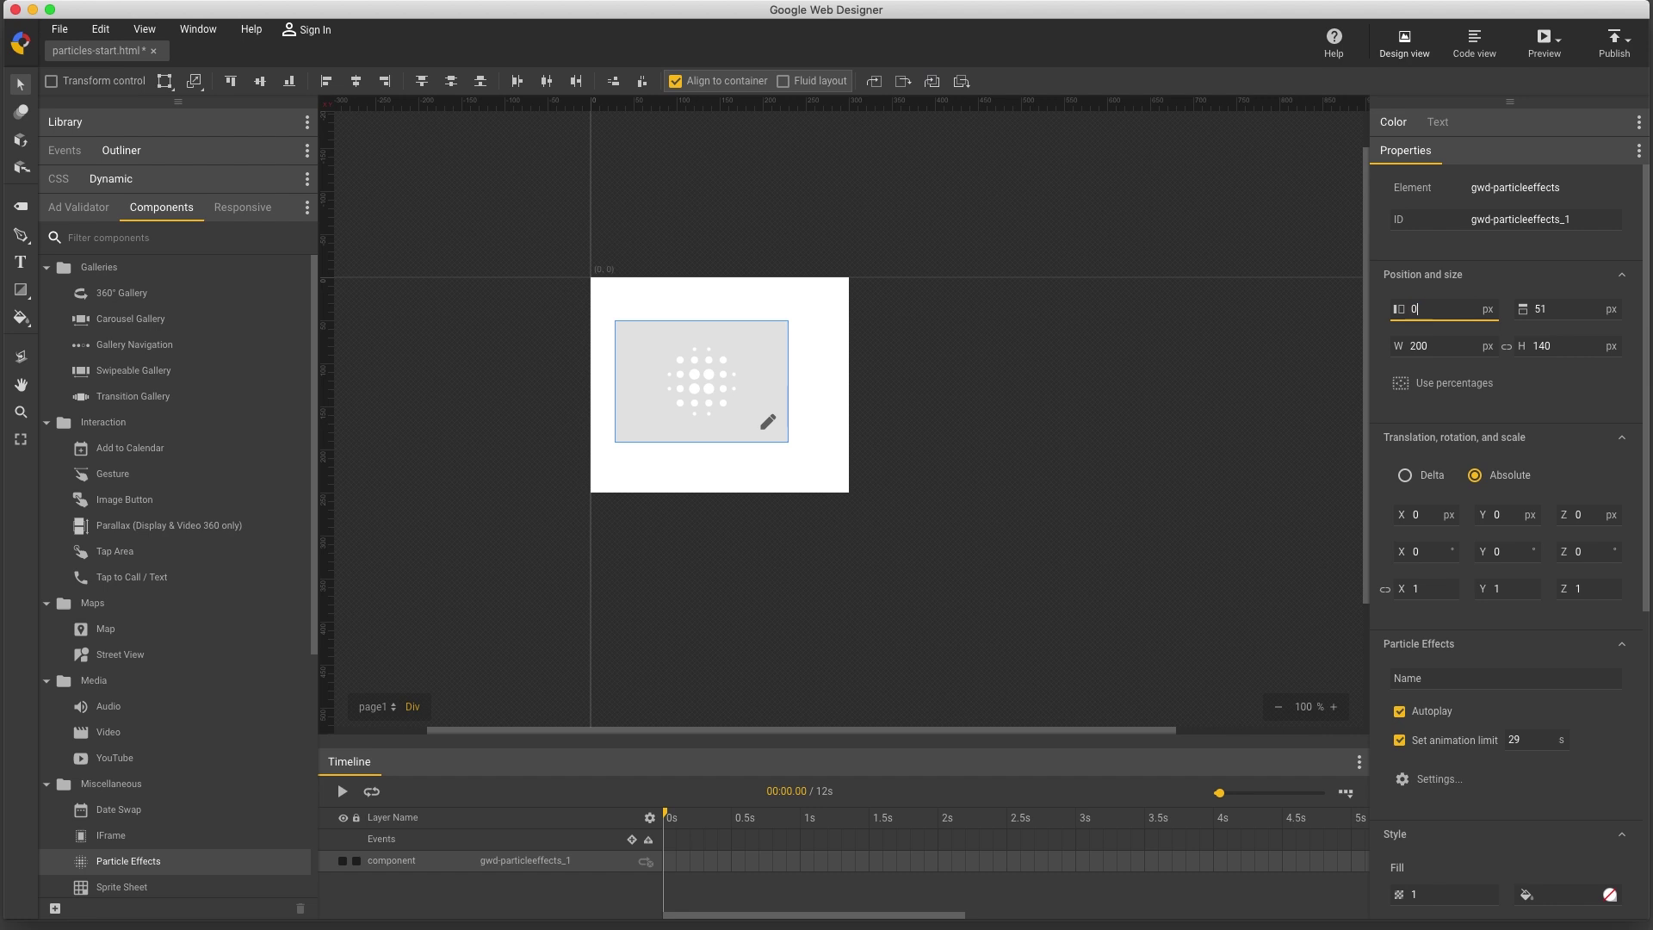
key(Tab)
text(0)
key(Return)
click(1421, 345)
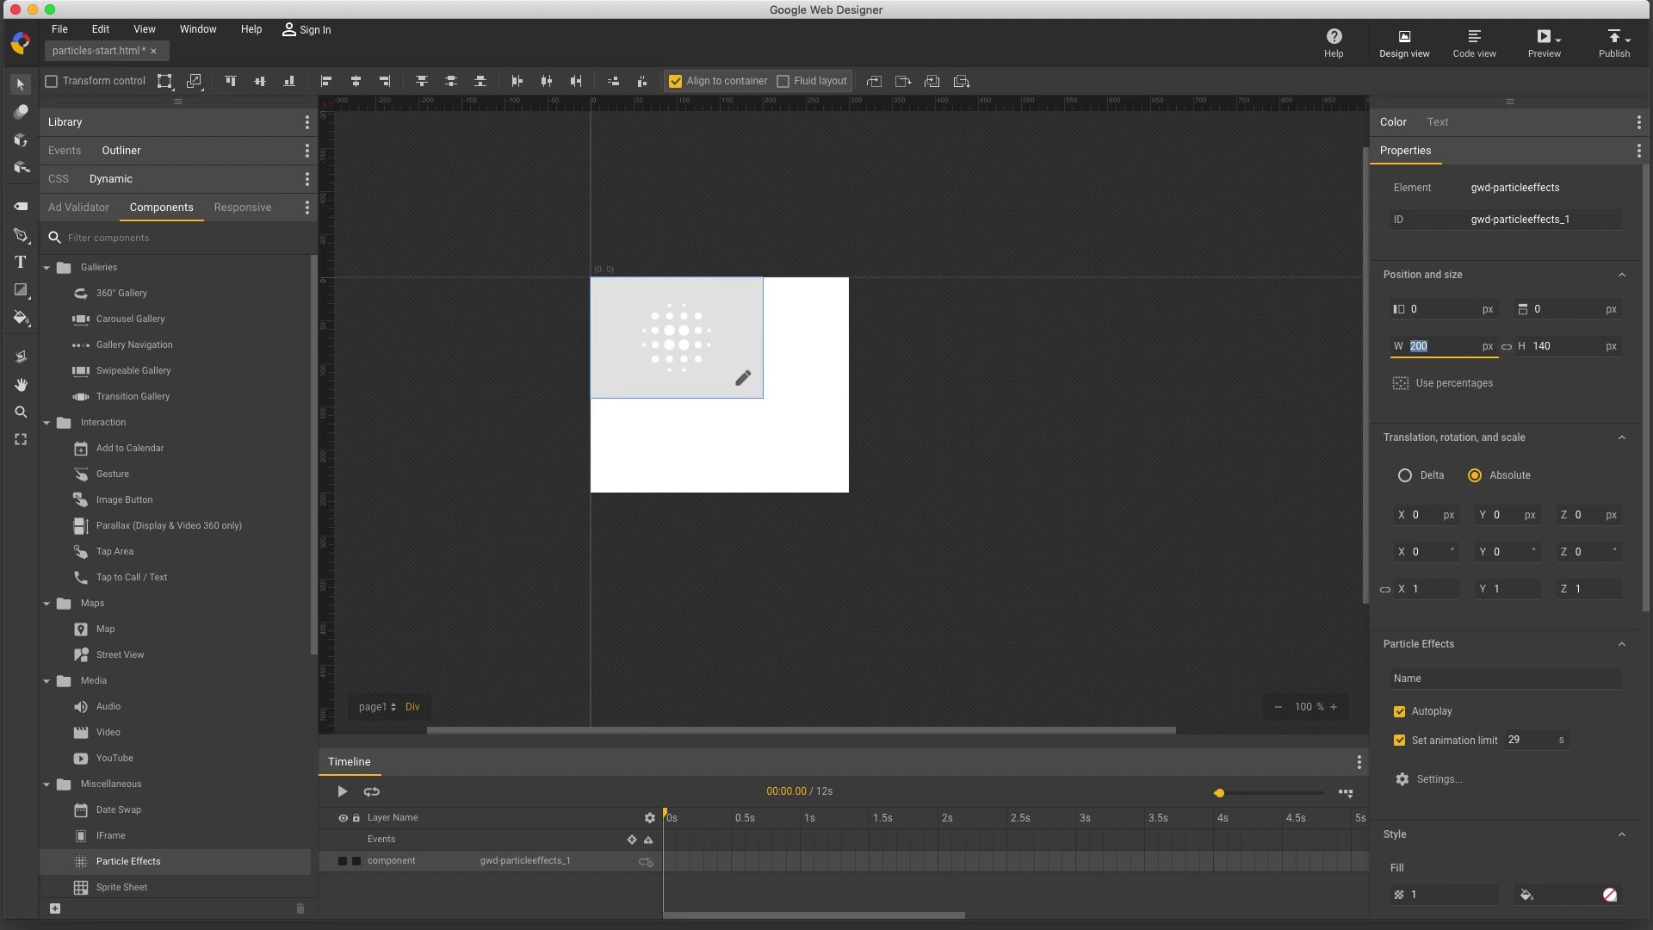
text(300)
key(Tab)
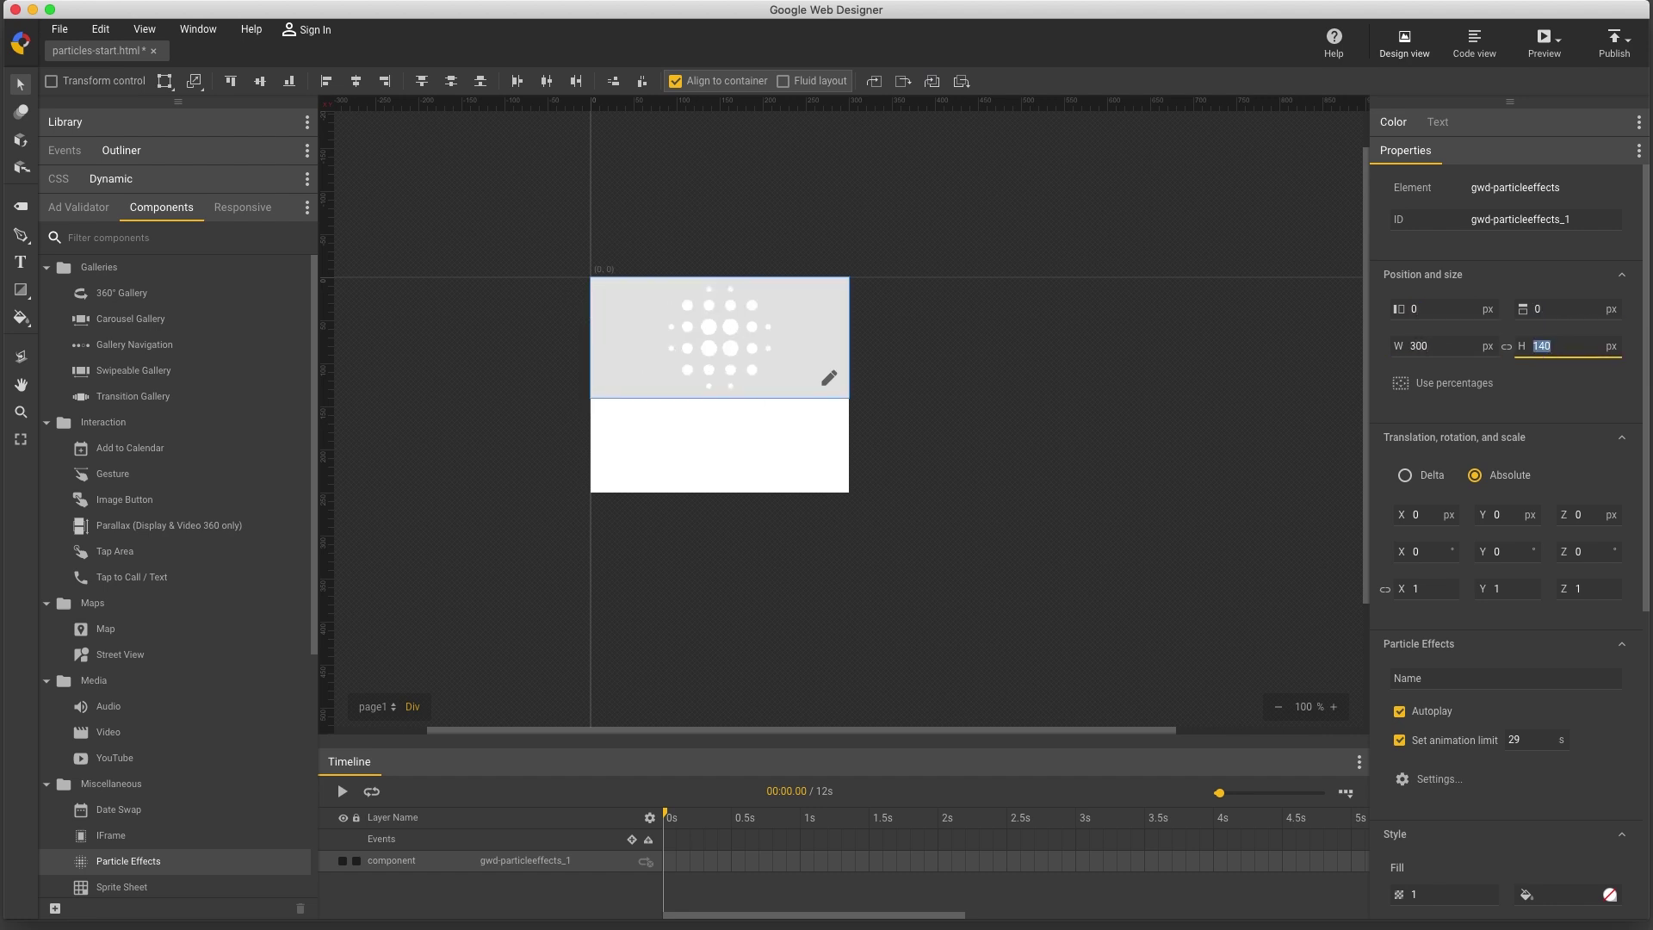
text(250)
key(Return)
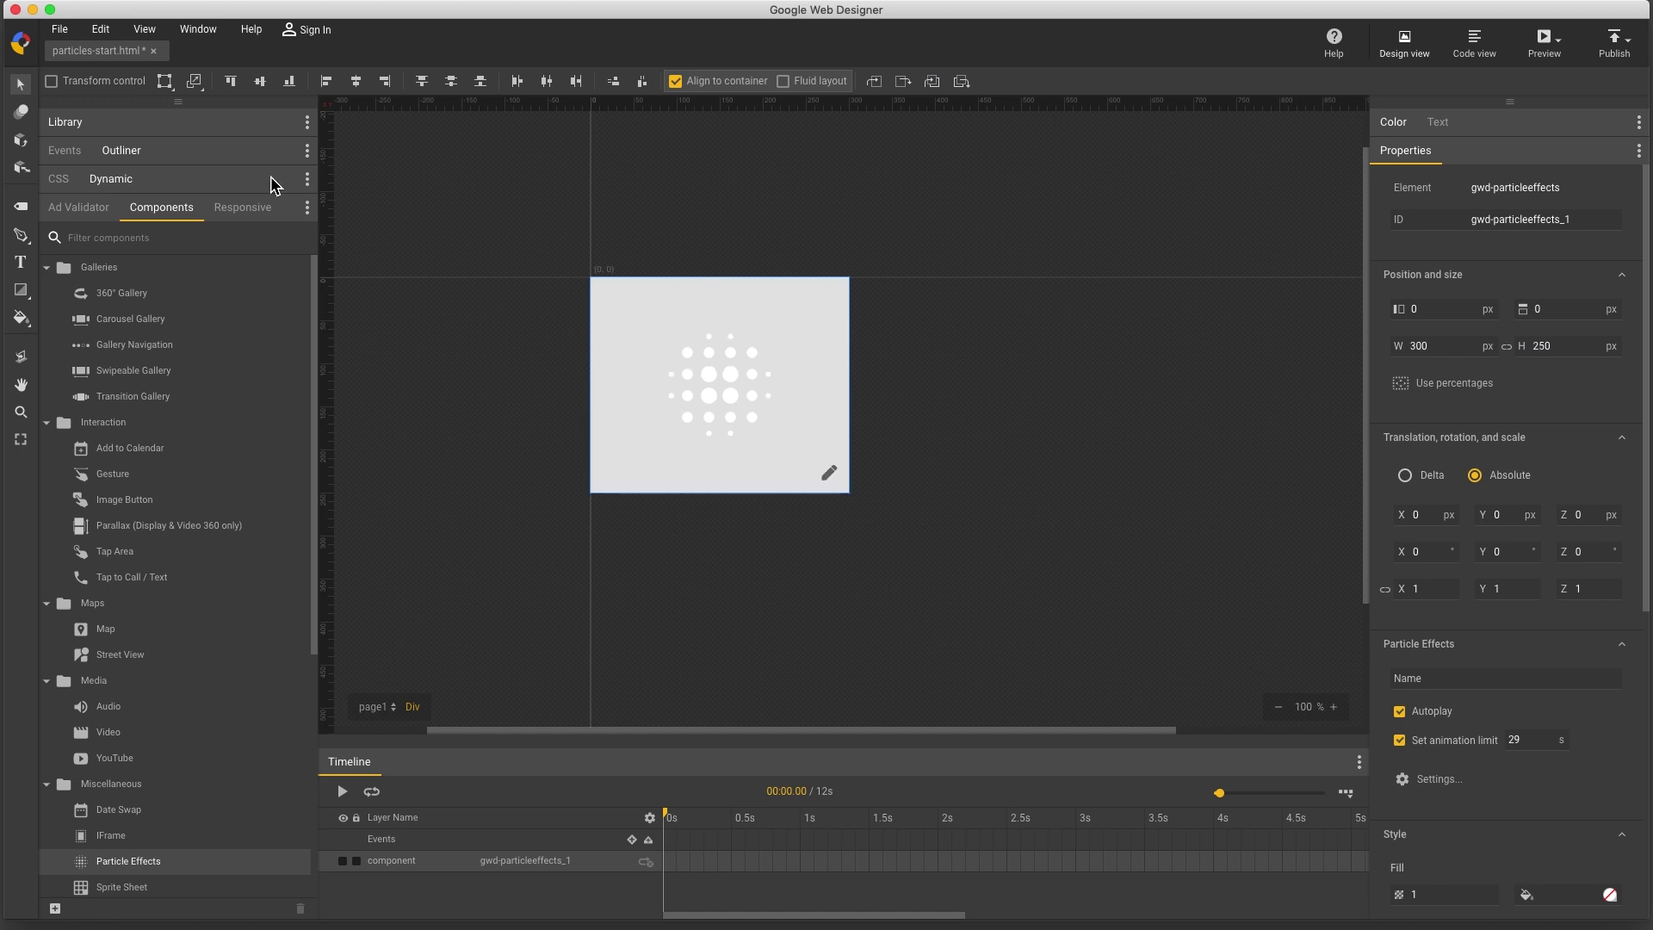
Add the Snow preset in the particle editor and flatten its emitter into a strip along the top edge.
double_click(664, 407)
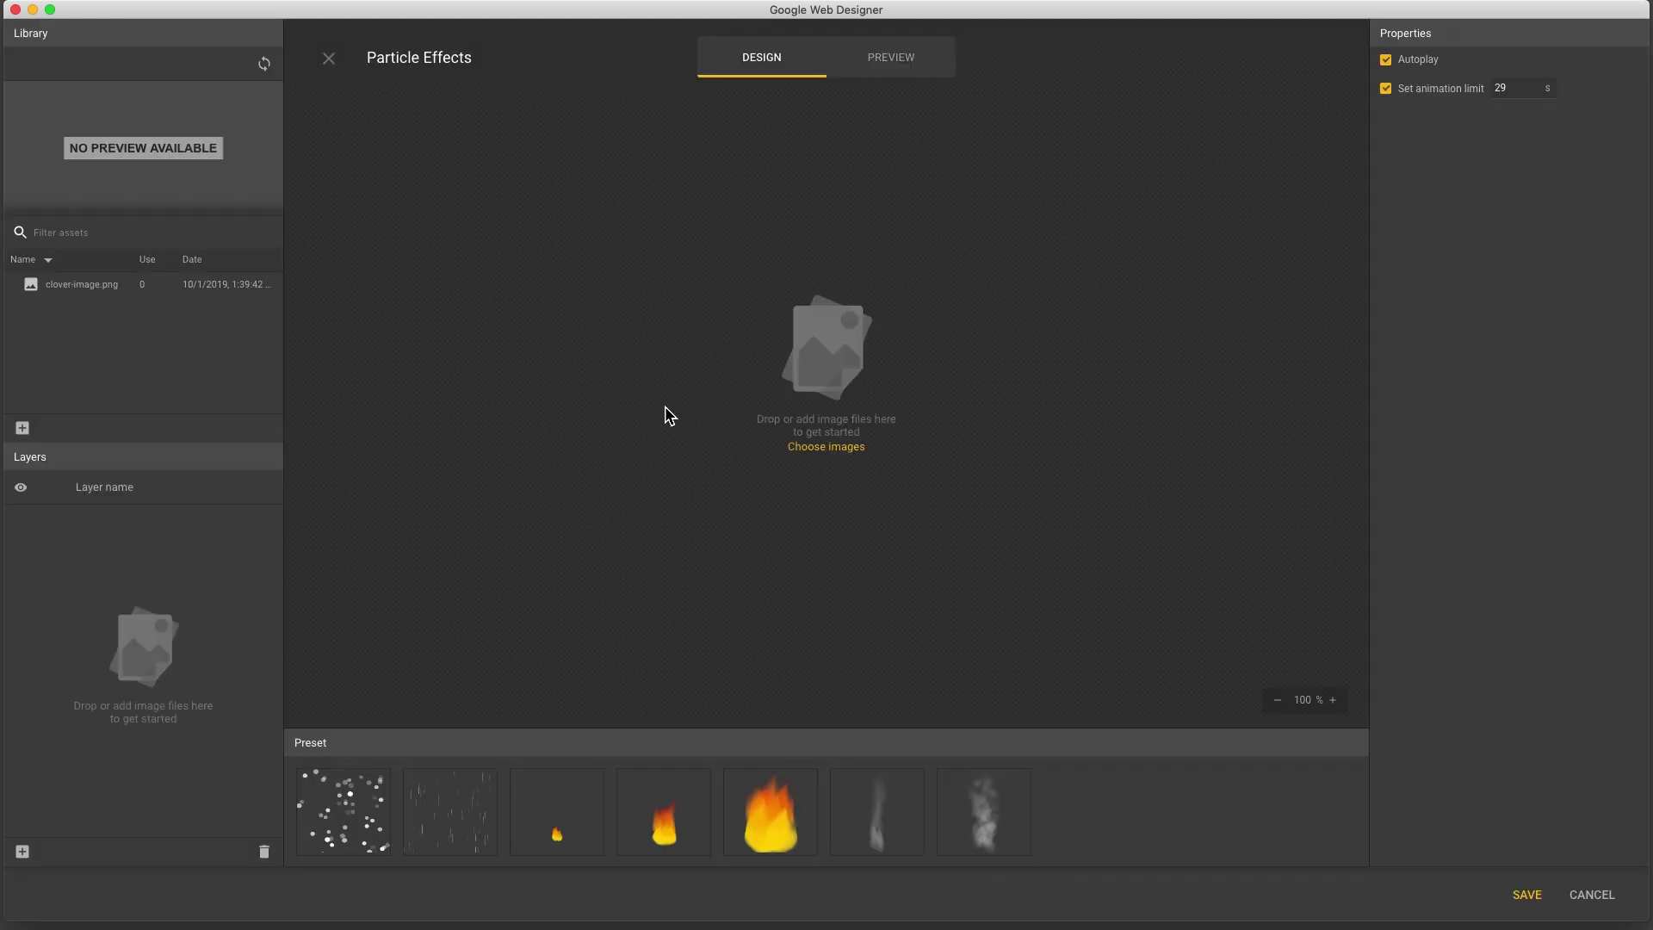
mouse_move(330, 822)
mouse_move(665, 832)
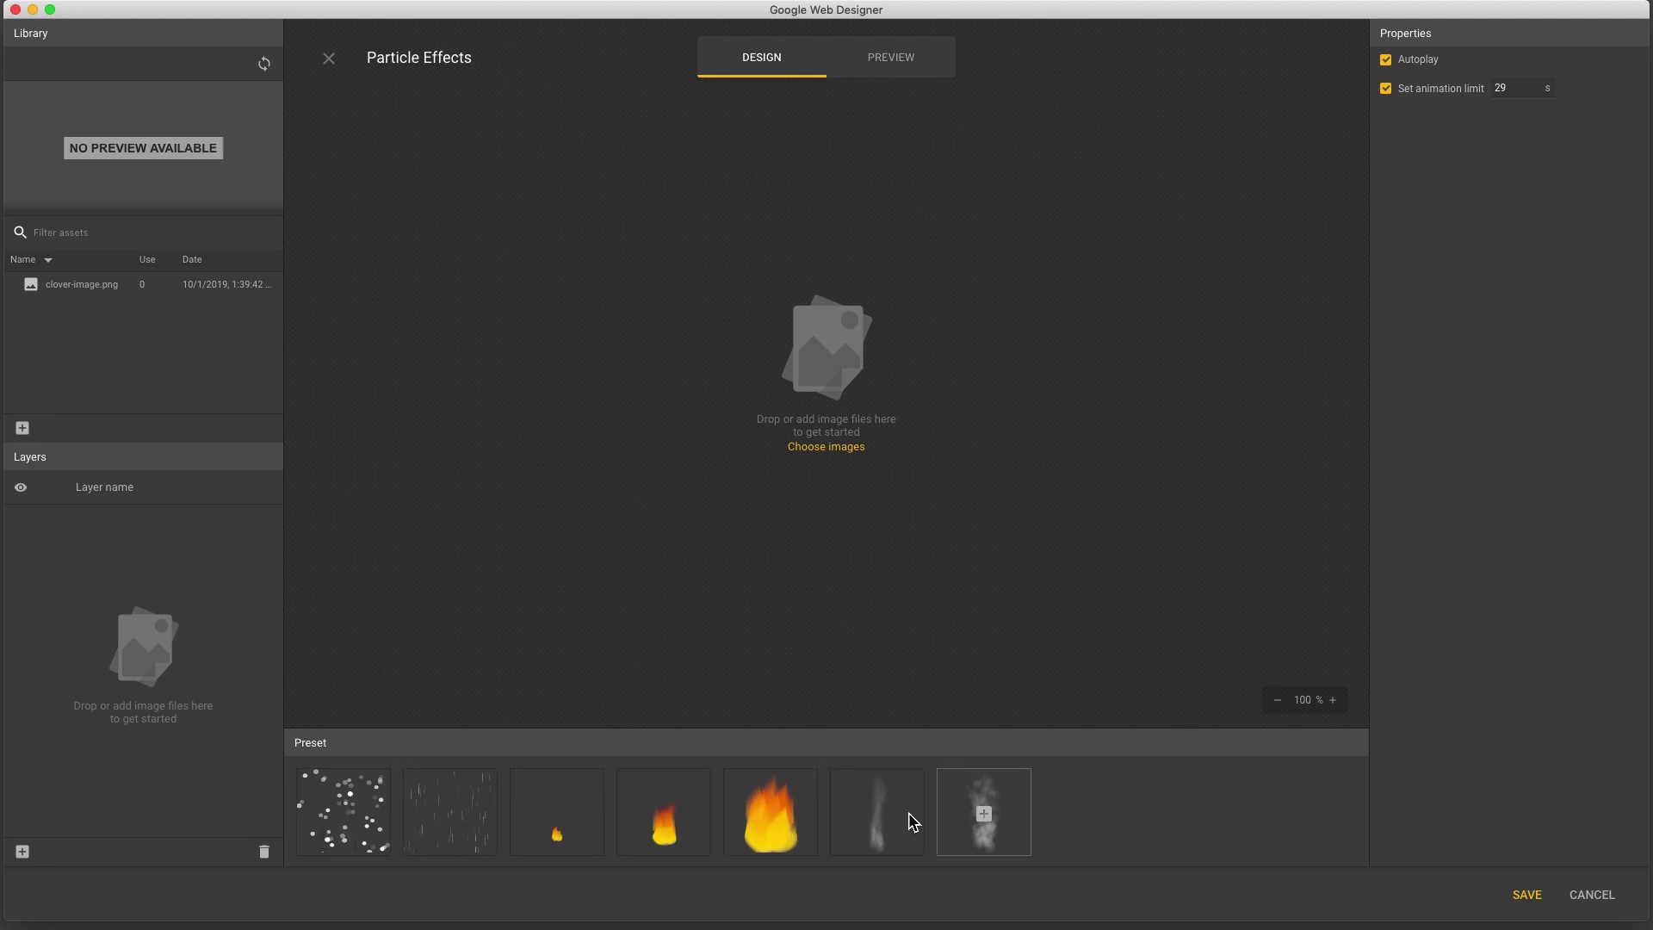
drag(342, 813, 804, 370)
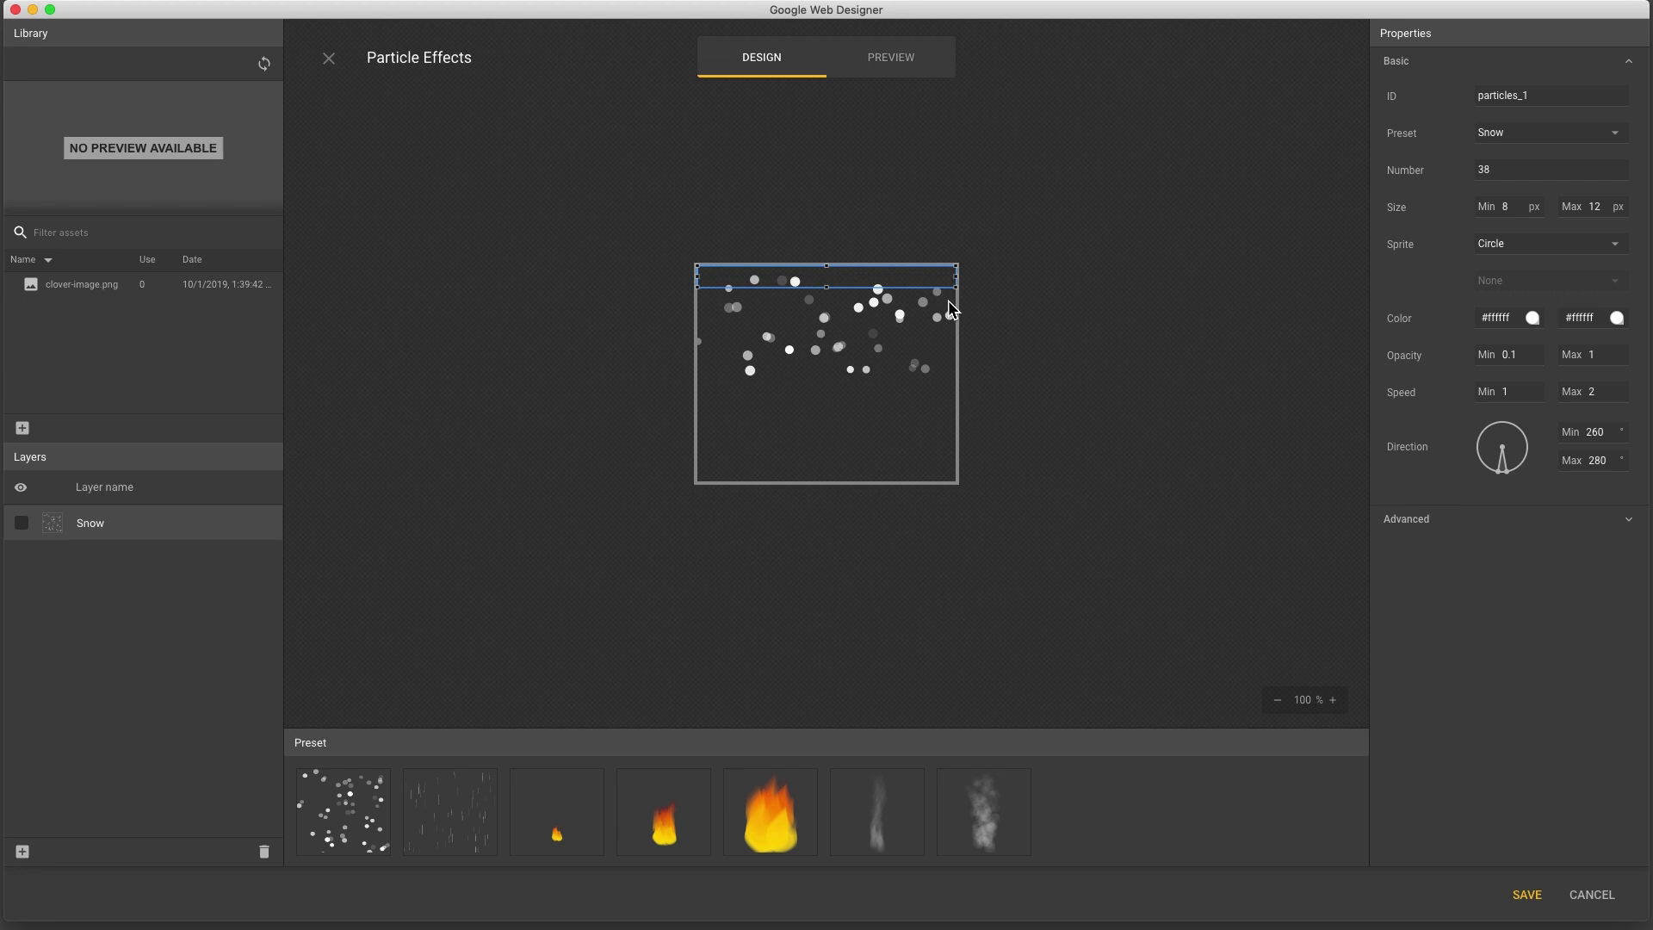
drag(958, 287, 752, 265)
drag(824, 335, 968, 293)
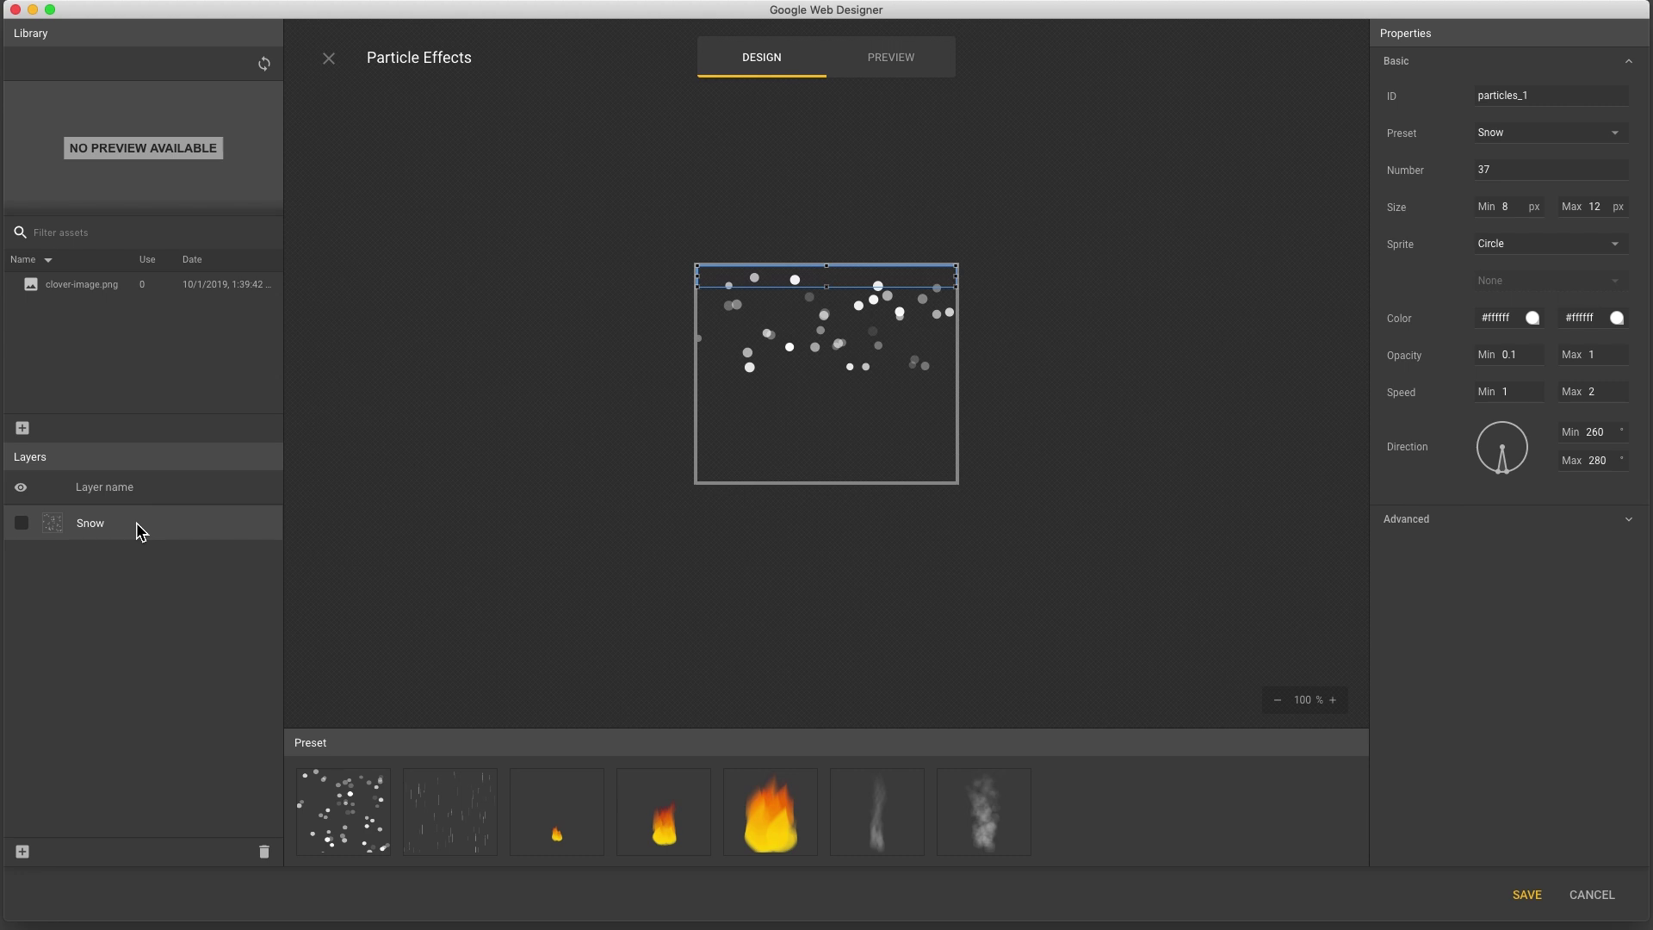
drag(656, 816, 750, 370)
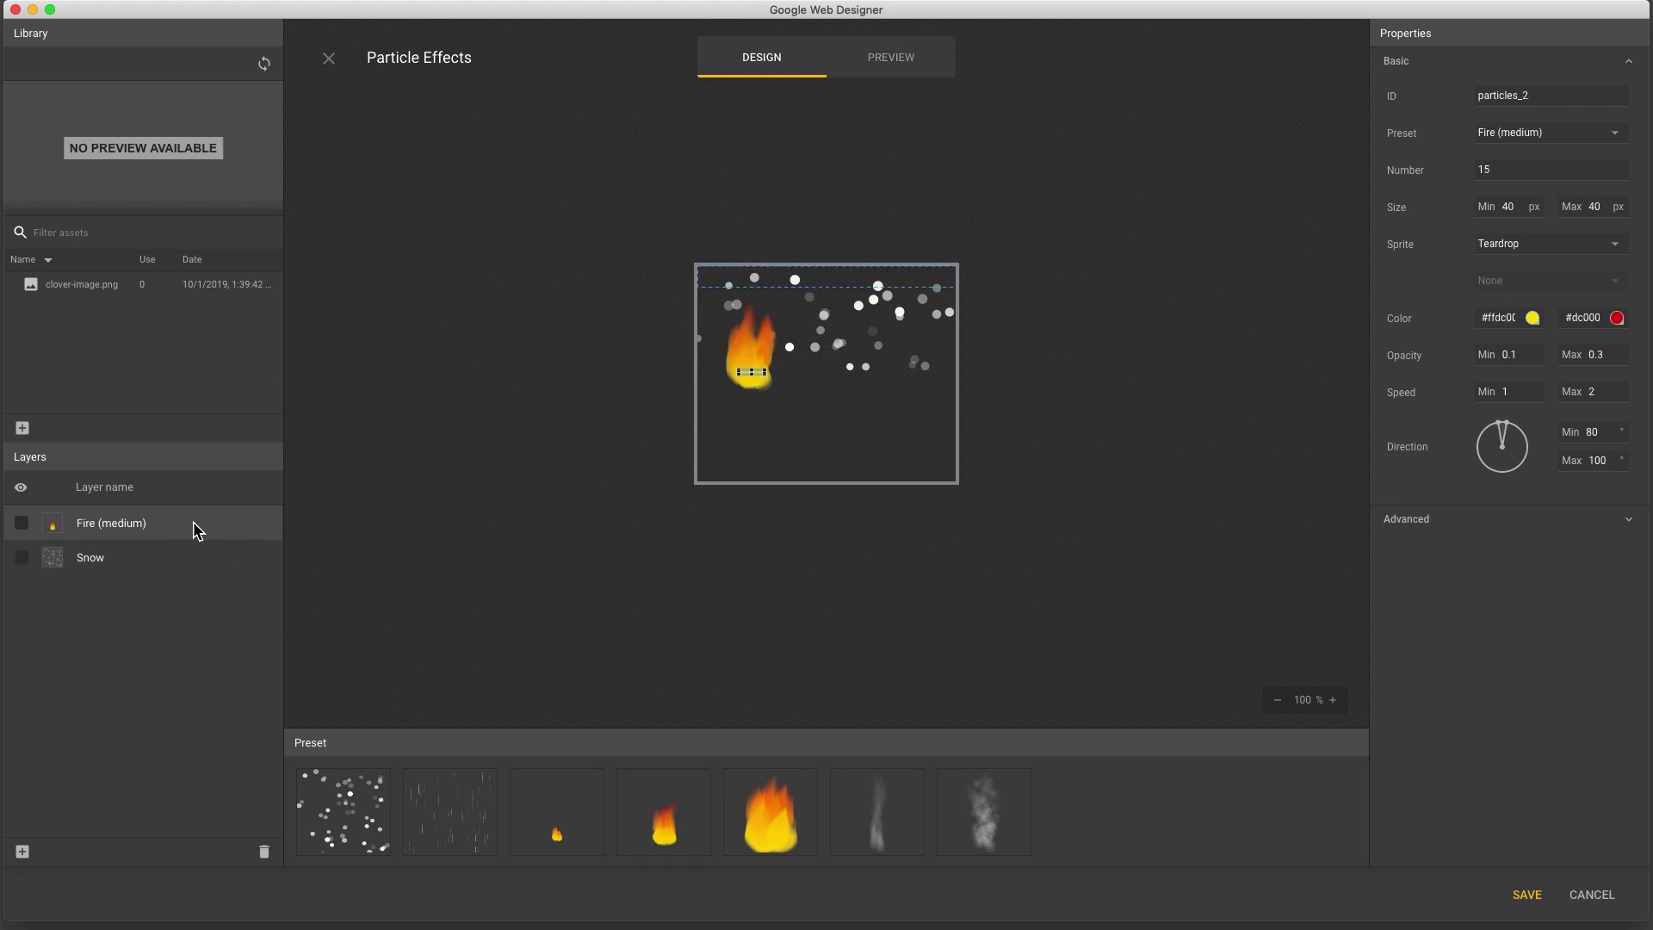
drag(197, 531, 192, 590)
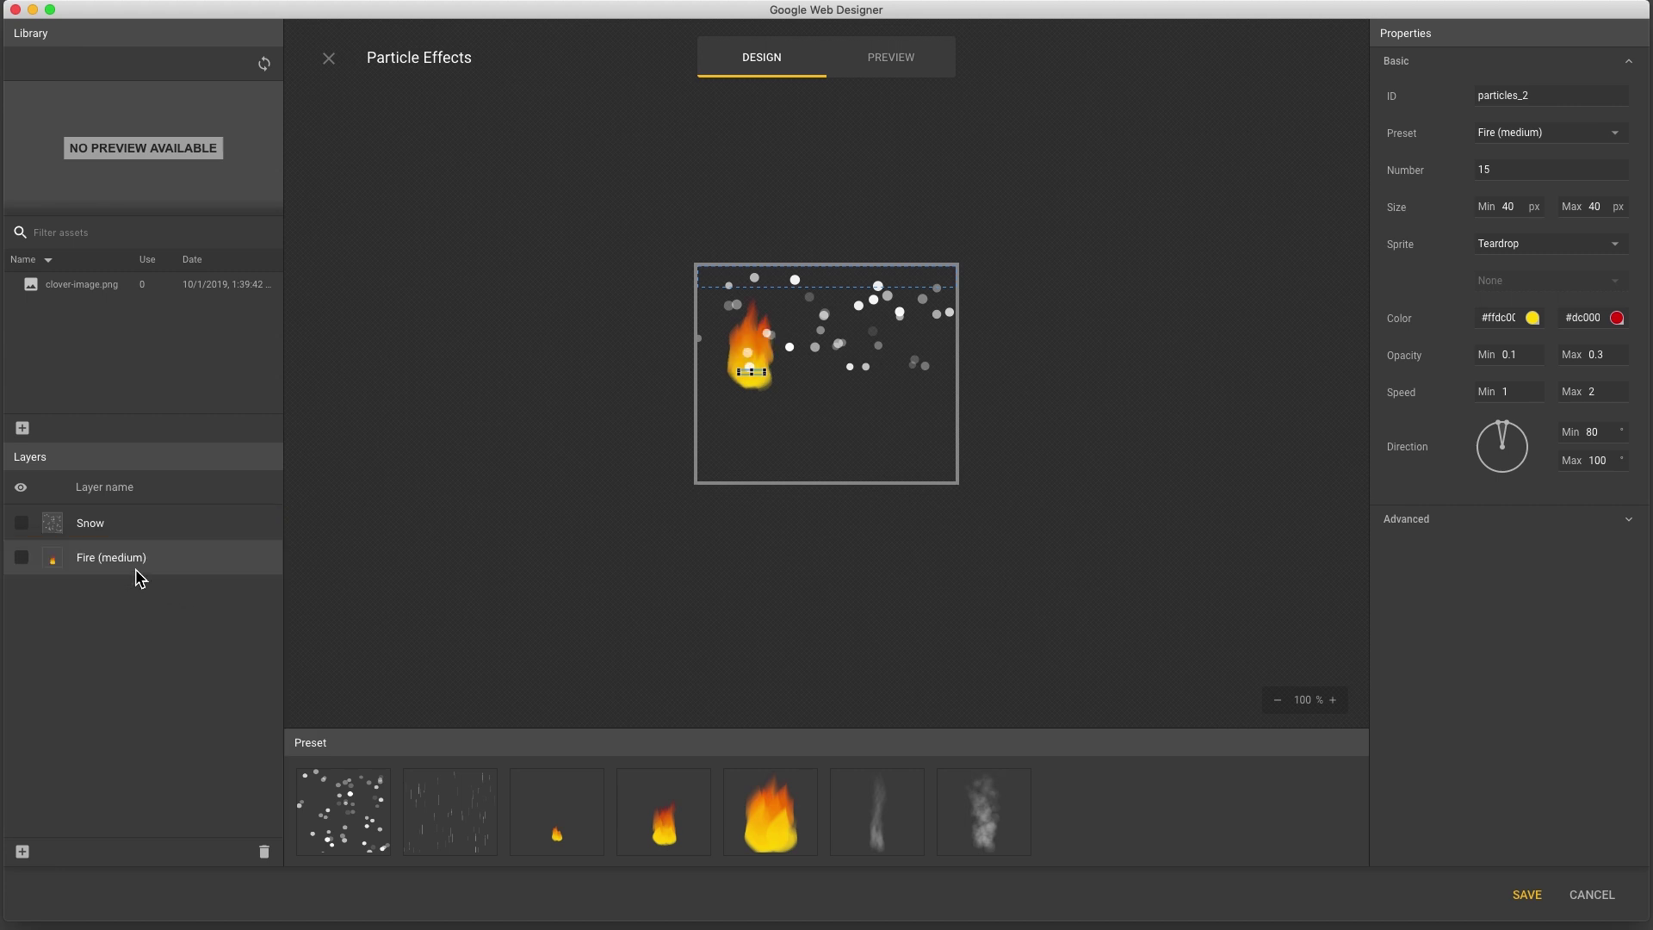
click(22, 558)
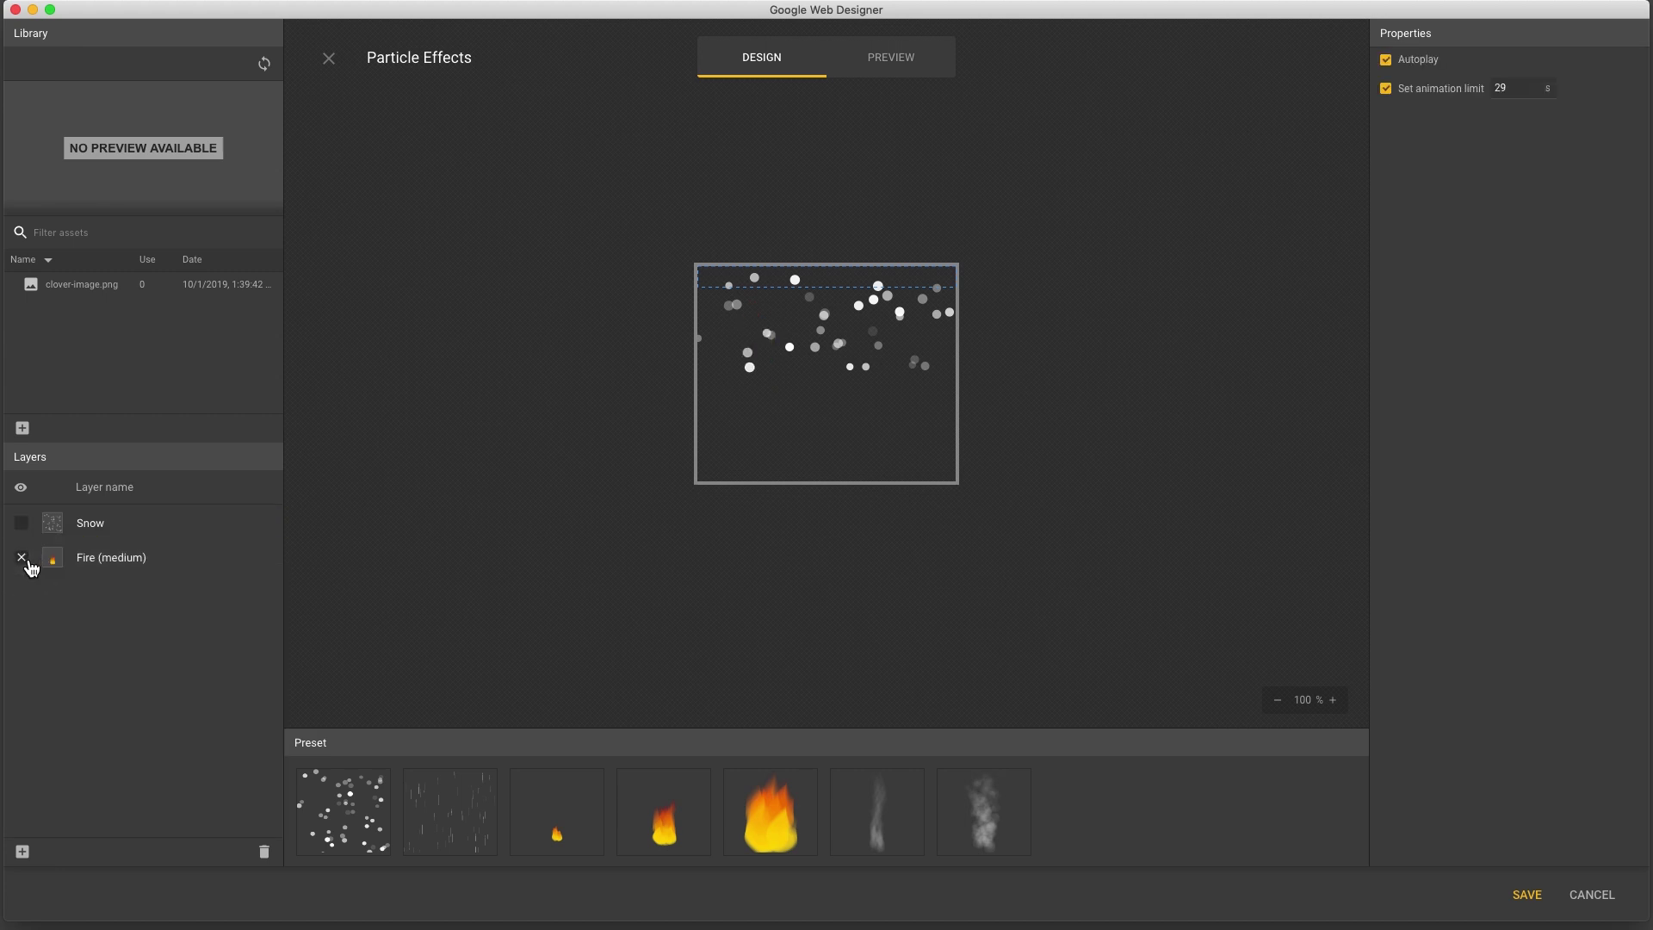
click(22, 558)
click(204, 560)
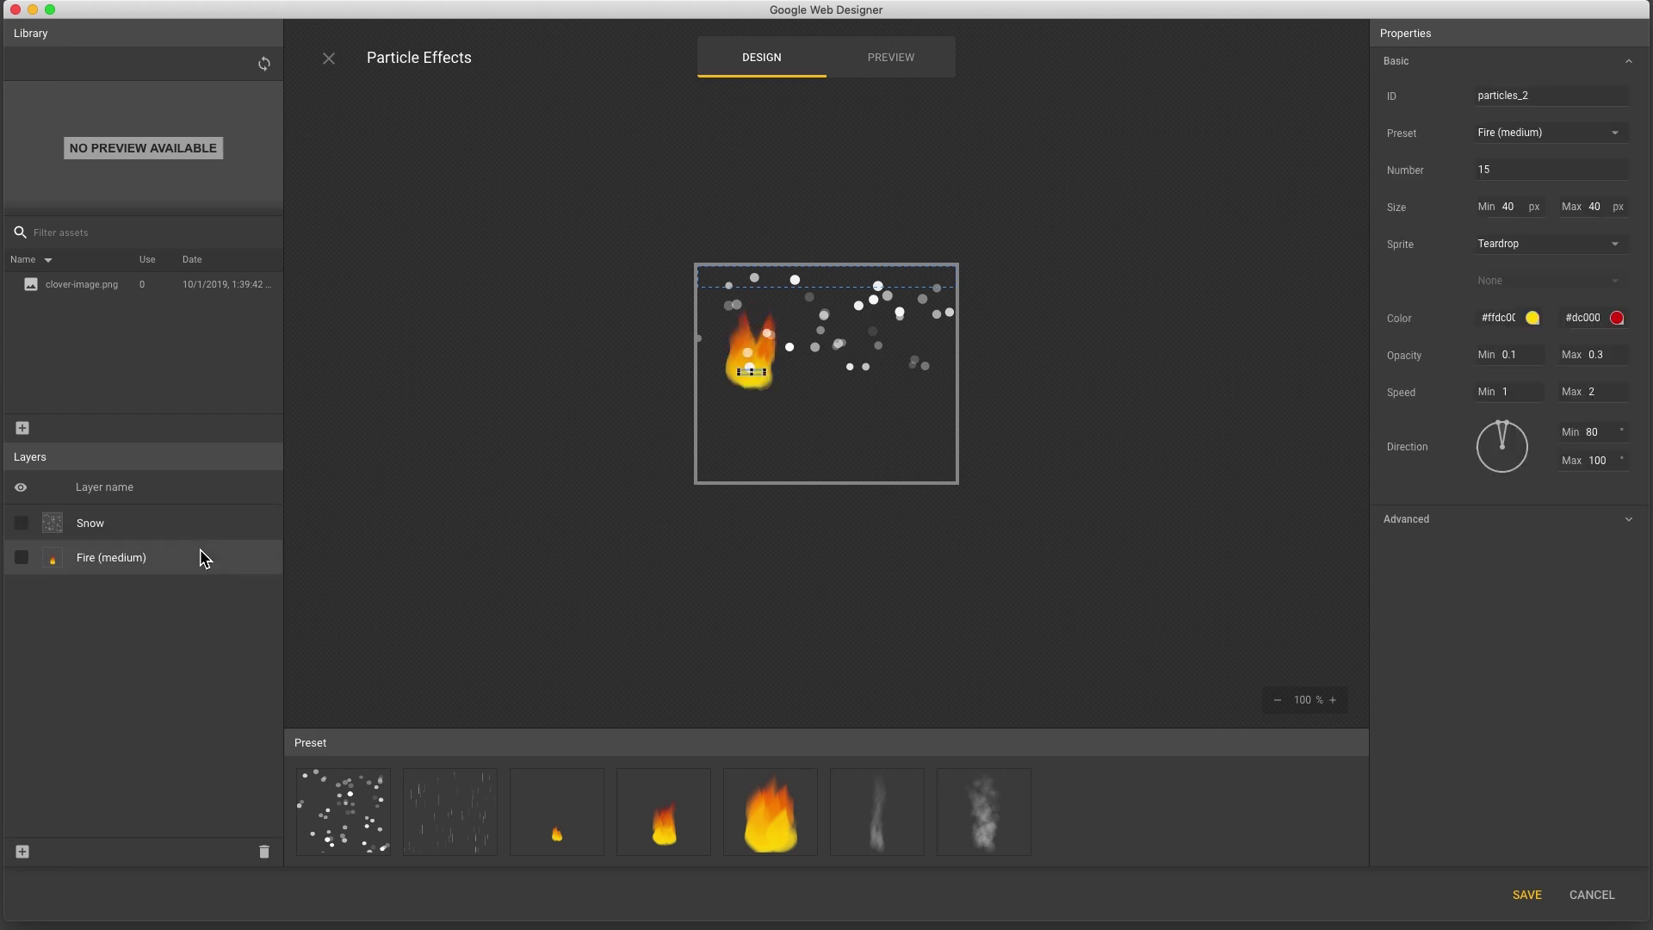
click(265, 853)
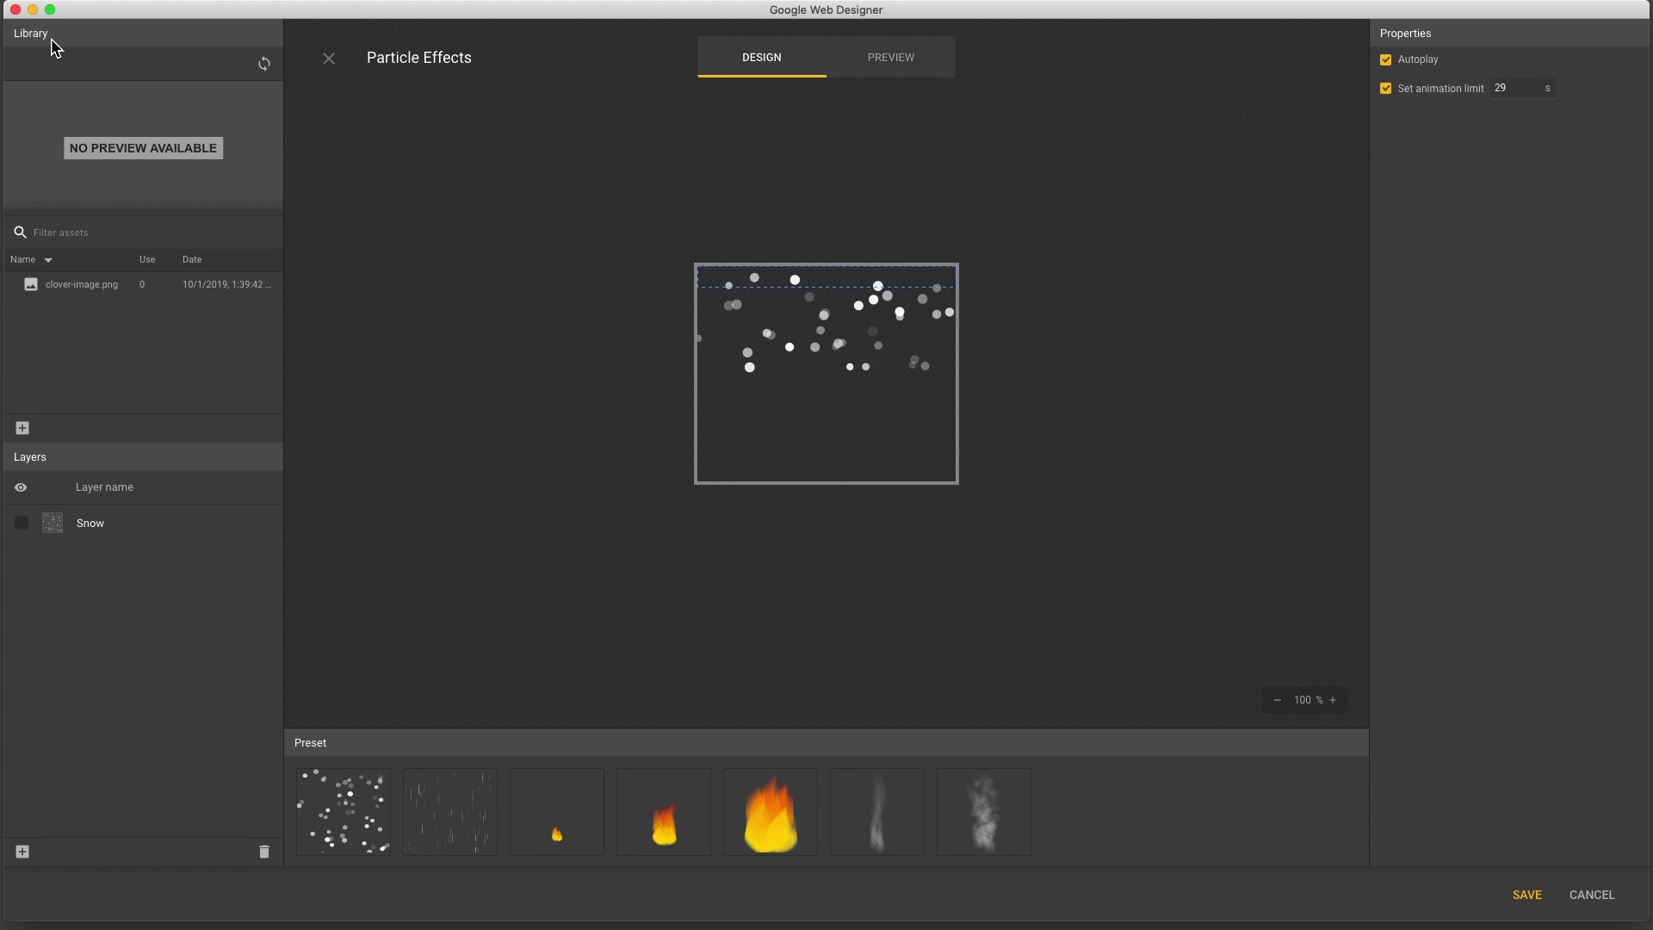
Preview clover-image.png, then select the Snow layer and expand its Advanced emission settings.
click(105, 293)
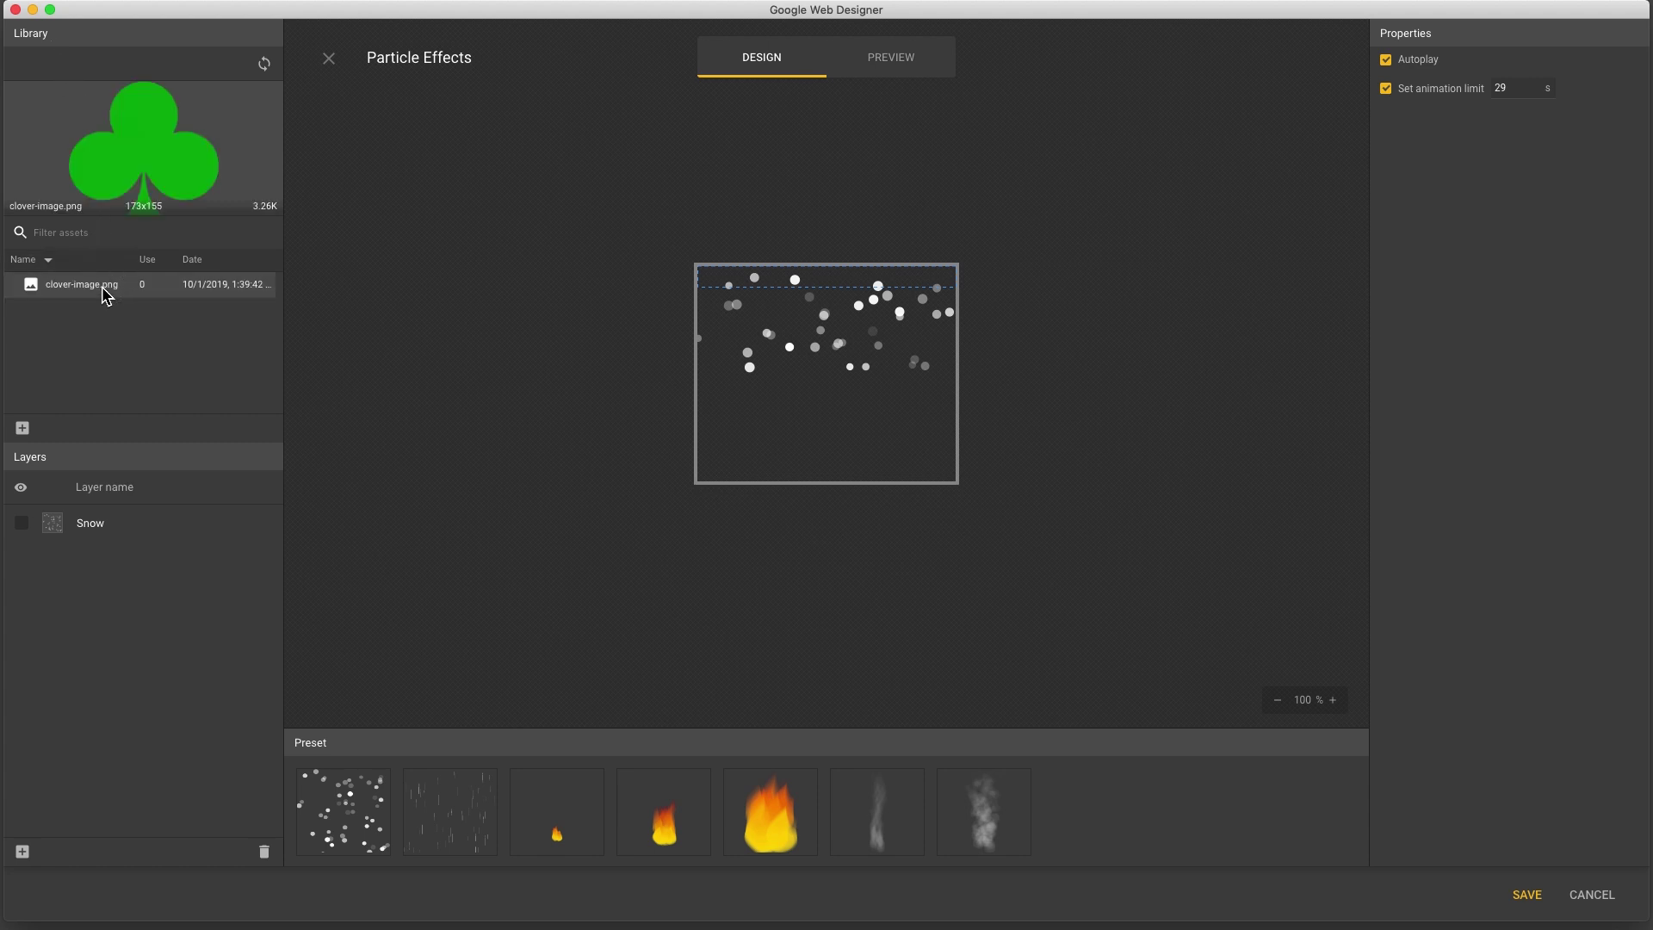
click(120, 327)
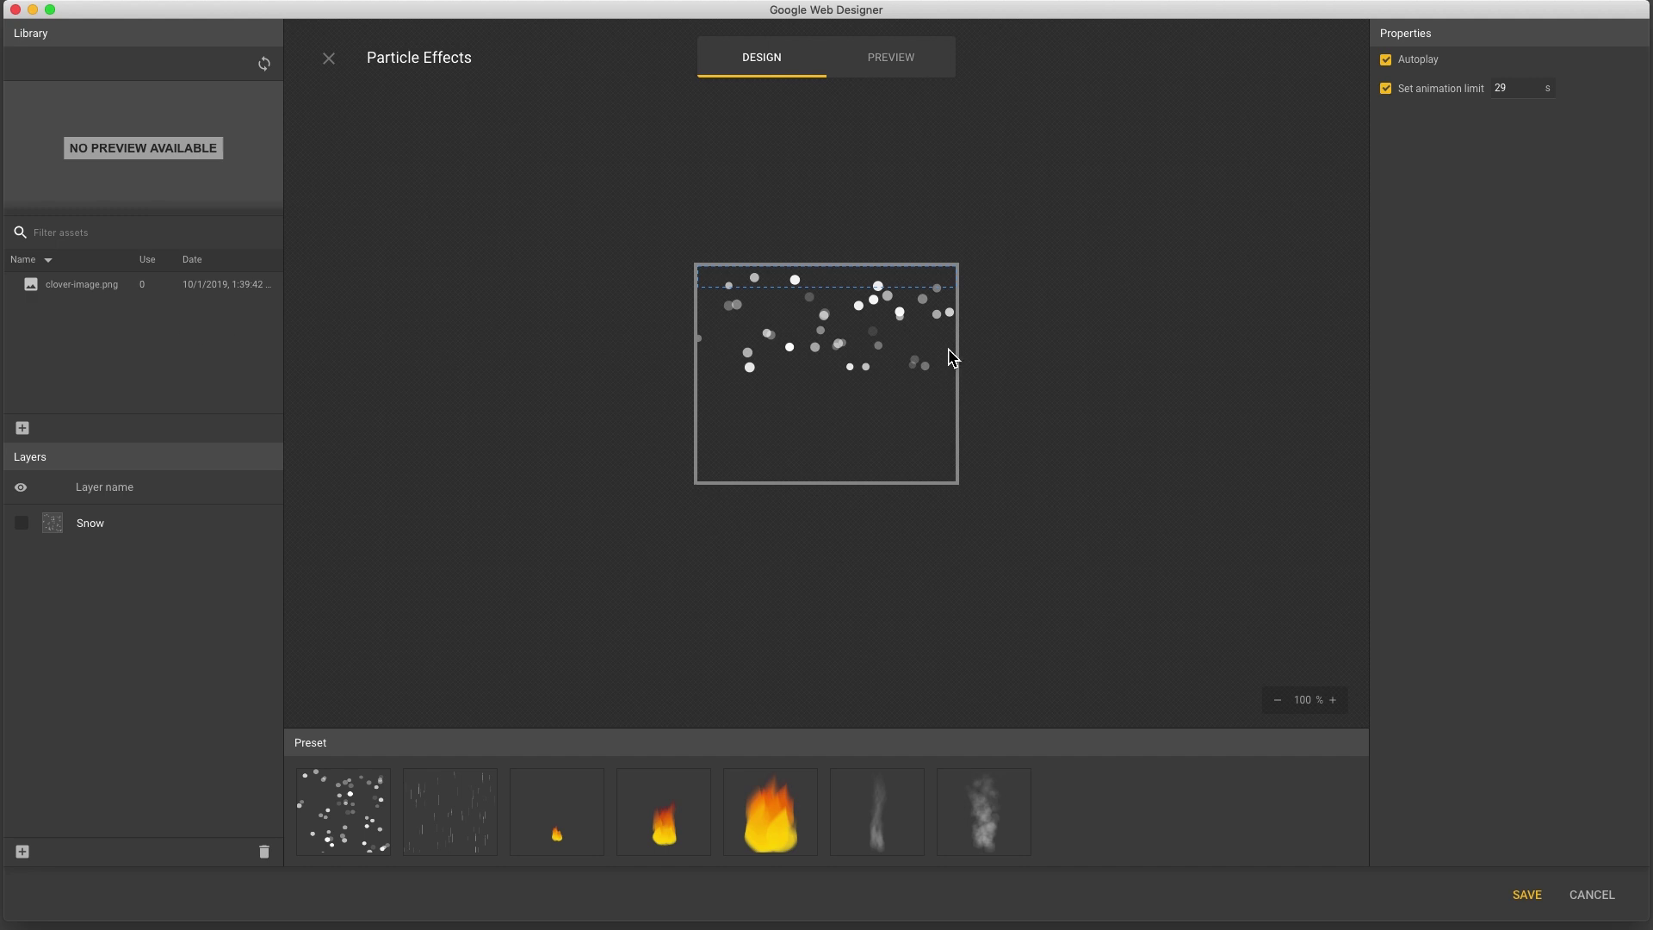
click(226, 517)
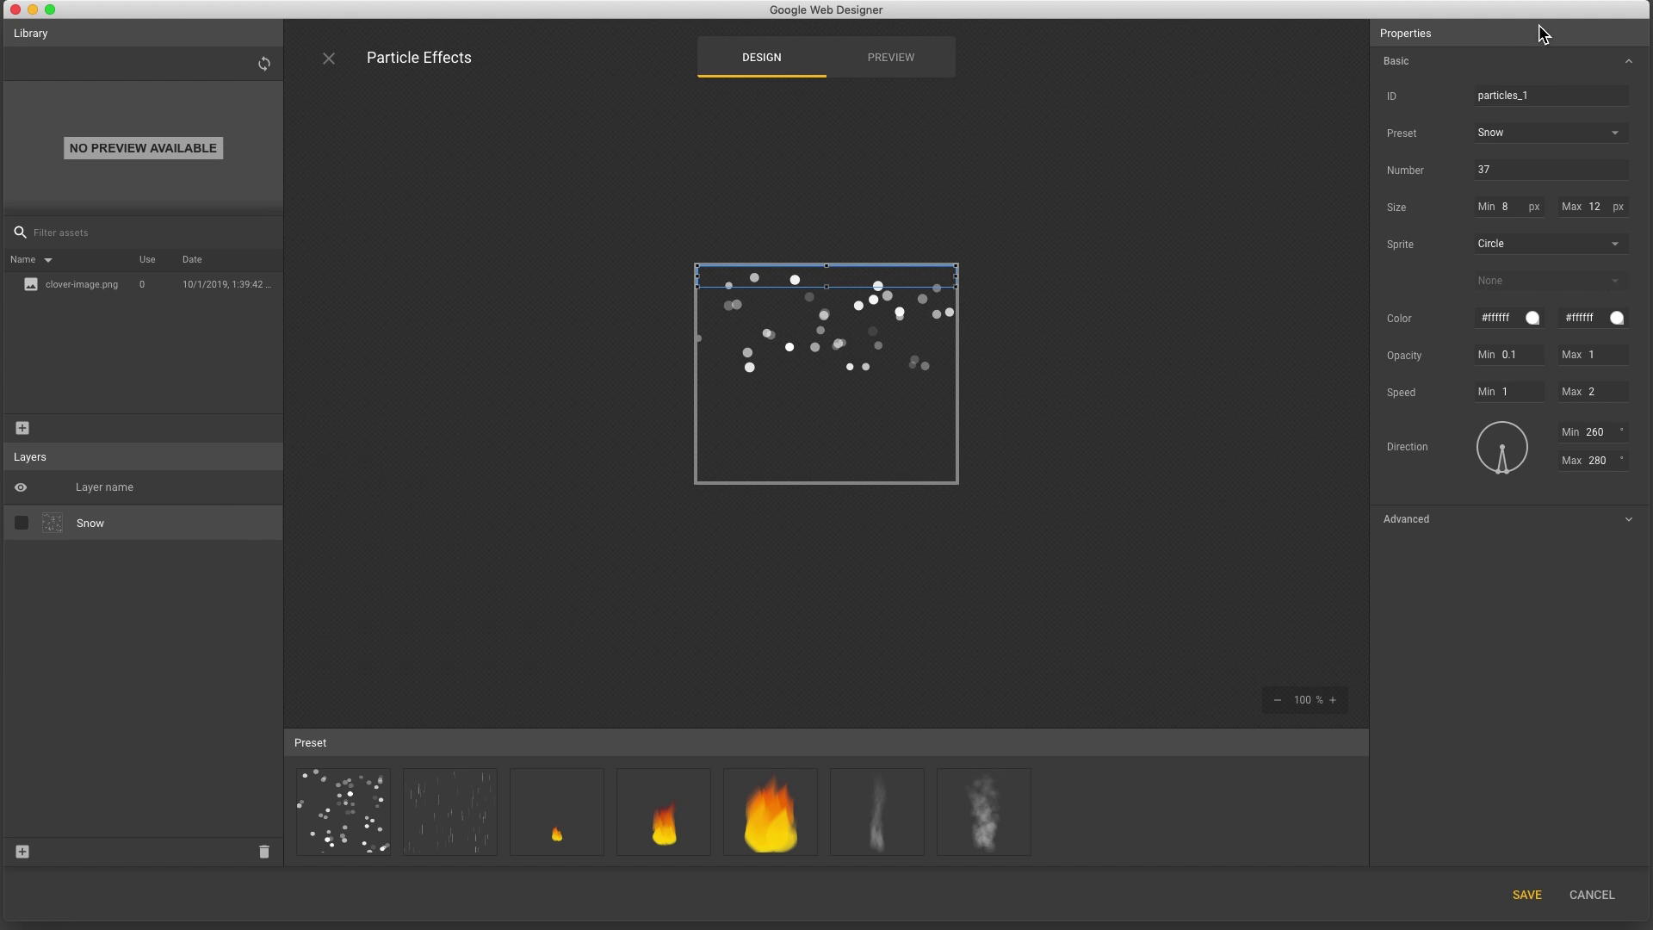
click(1633, 523)
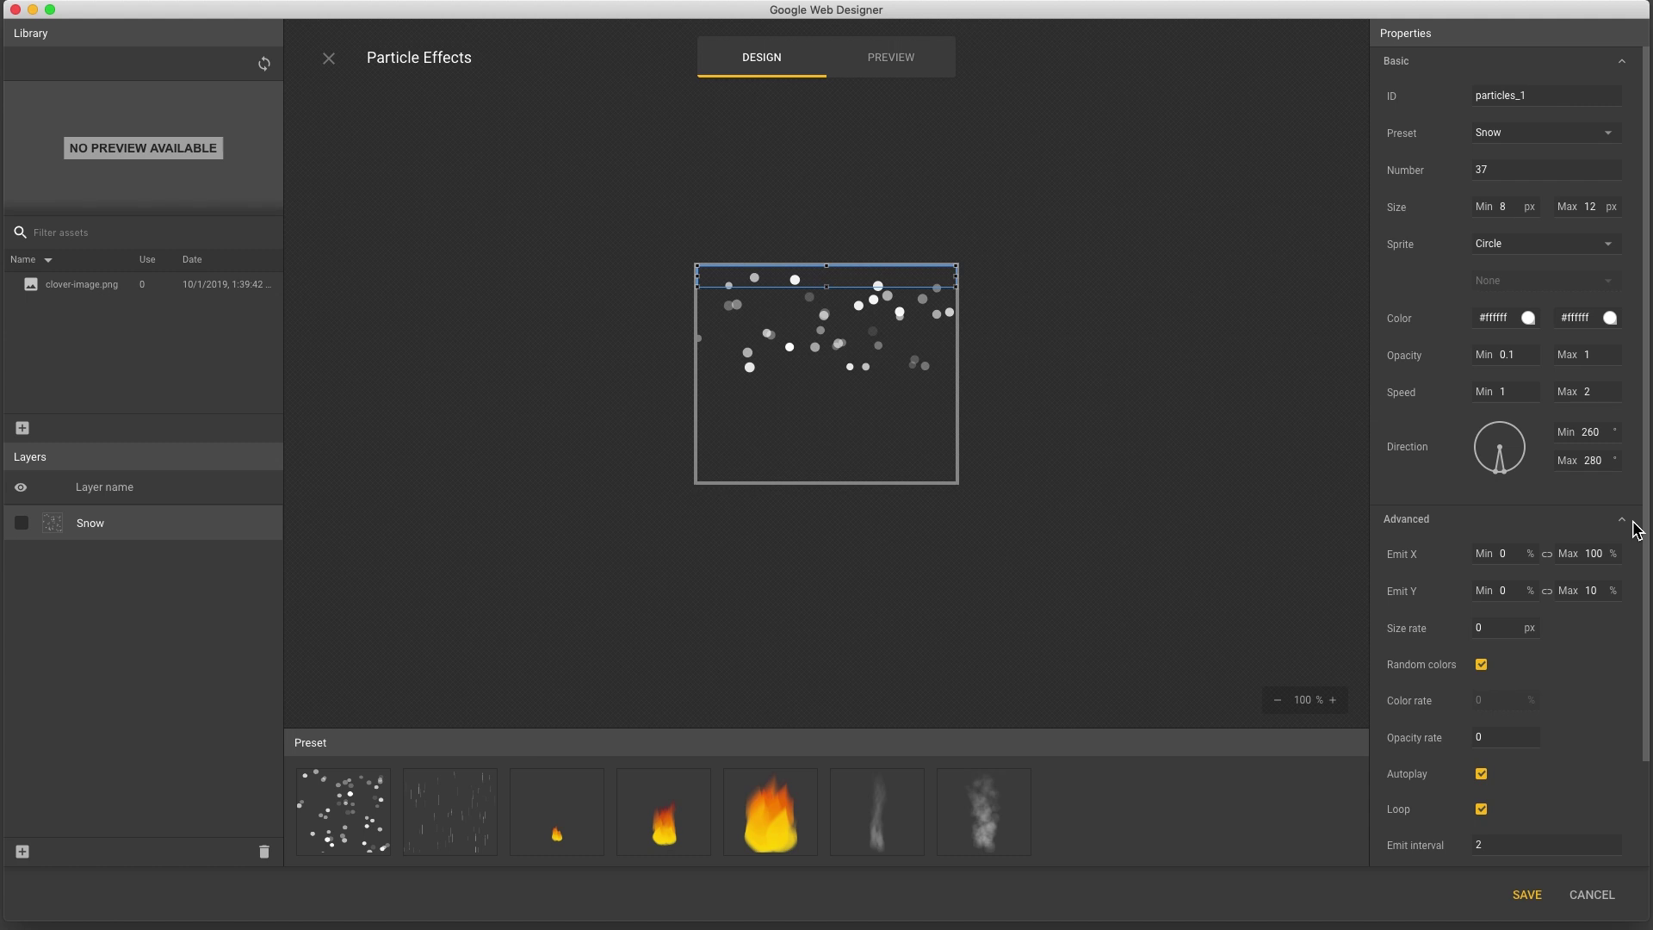
click(1588, 137)
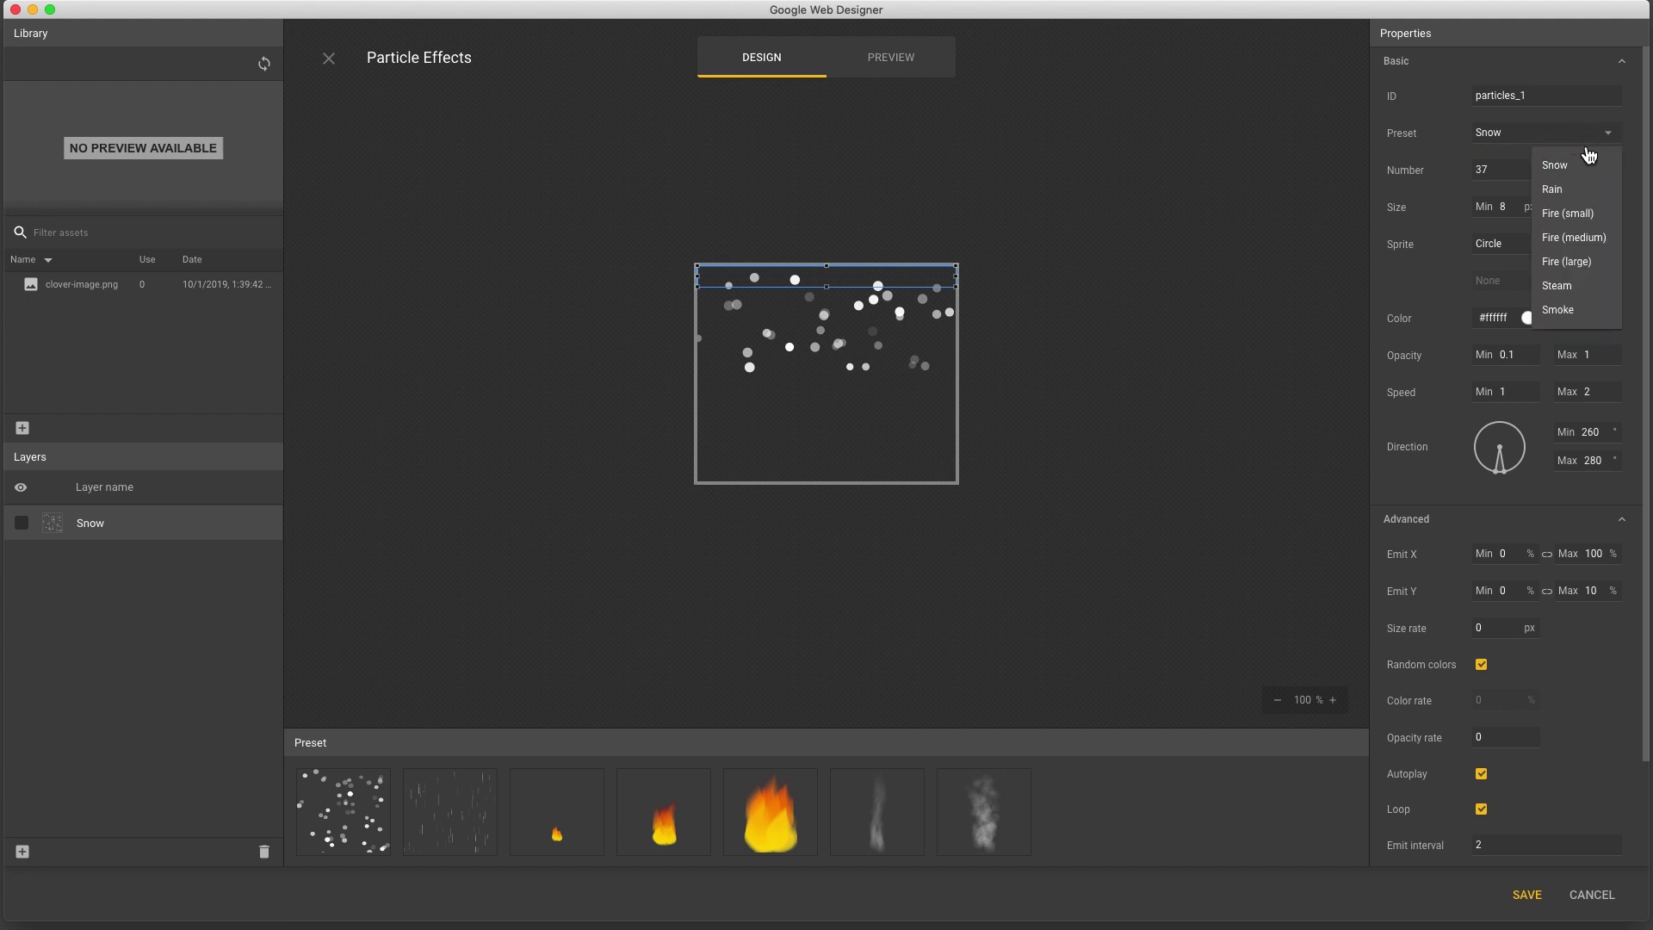
Raise the Snow layer's particle count from 37 to 50, keeping sizes 8–12 px.
click(1455, 177)
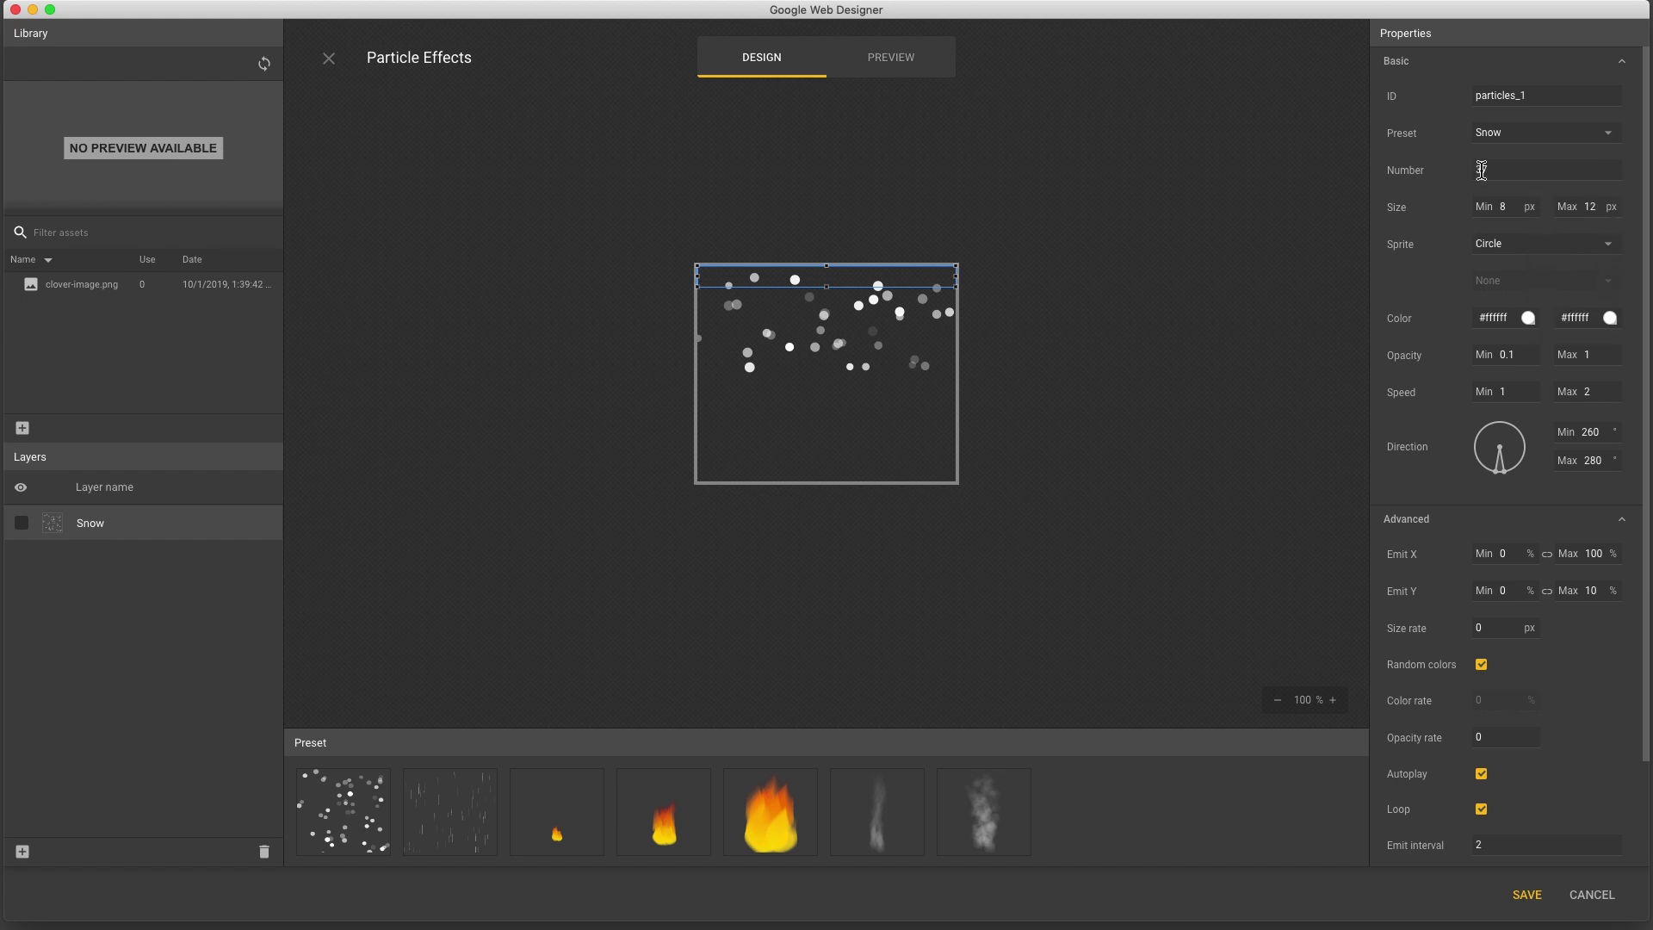
click(1493, 171)
text(50)
key(Return)
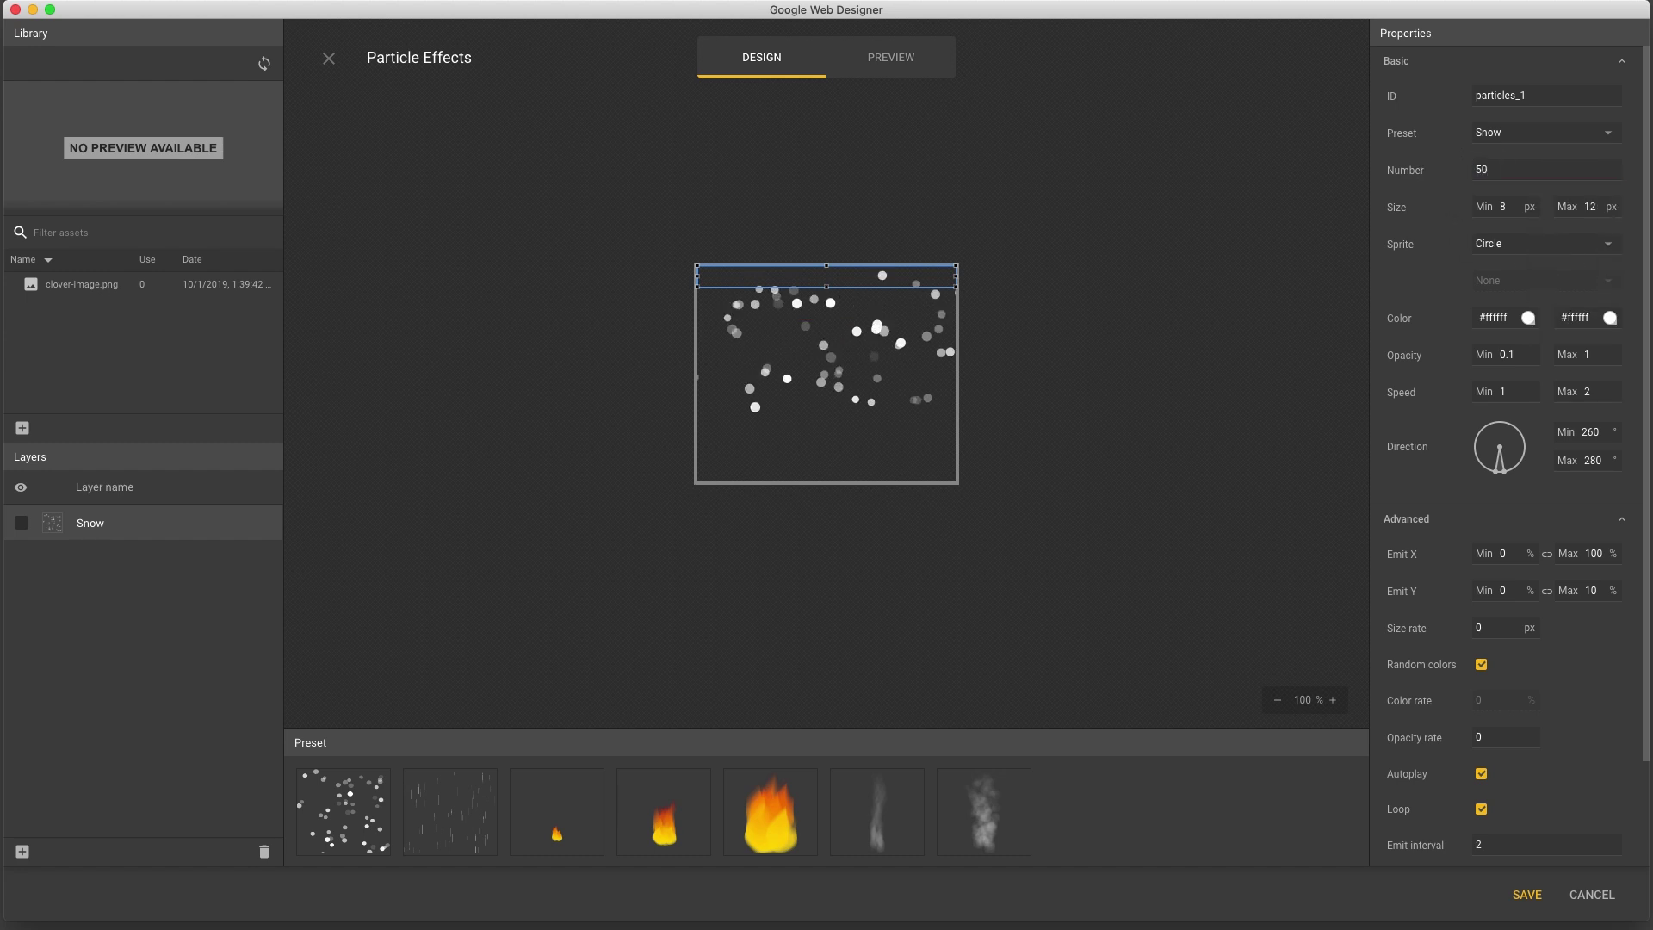
click(1501, 207)
click(1591, 204)
key(Down)
Use clover-image.png as the particle sprite and widen the direction range to 260–303°.
click(1597, 245)
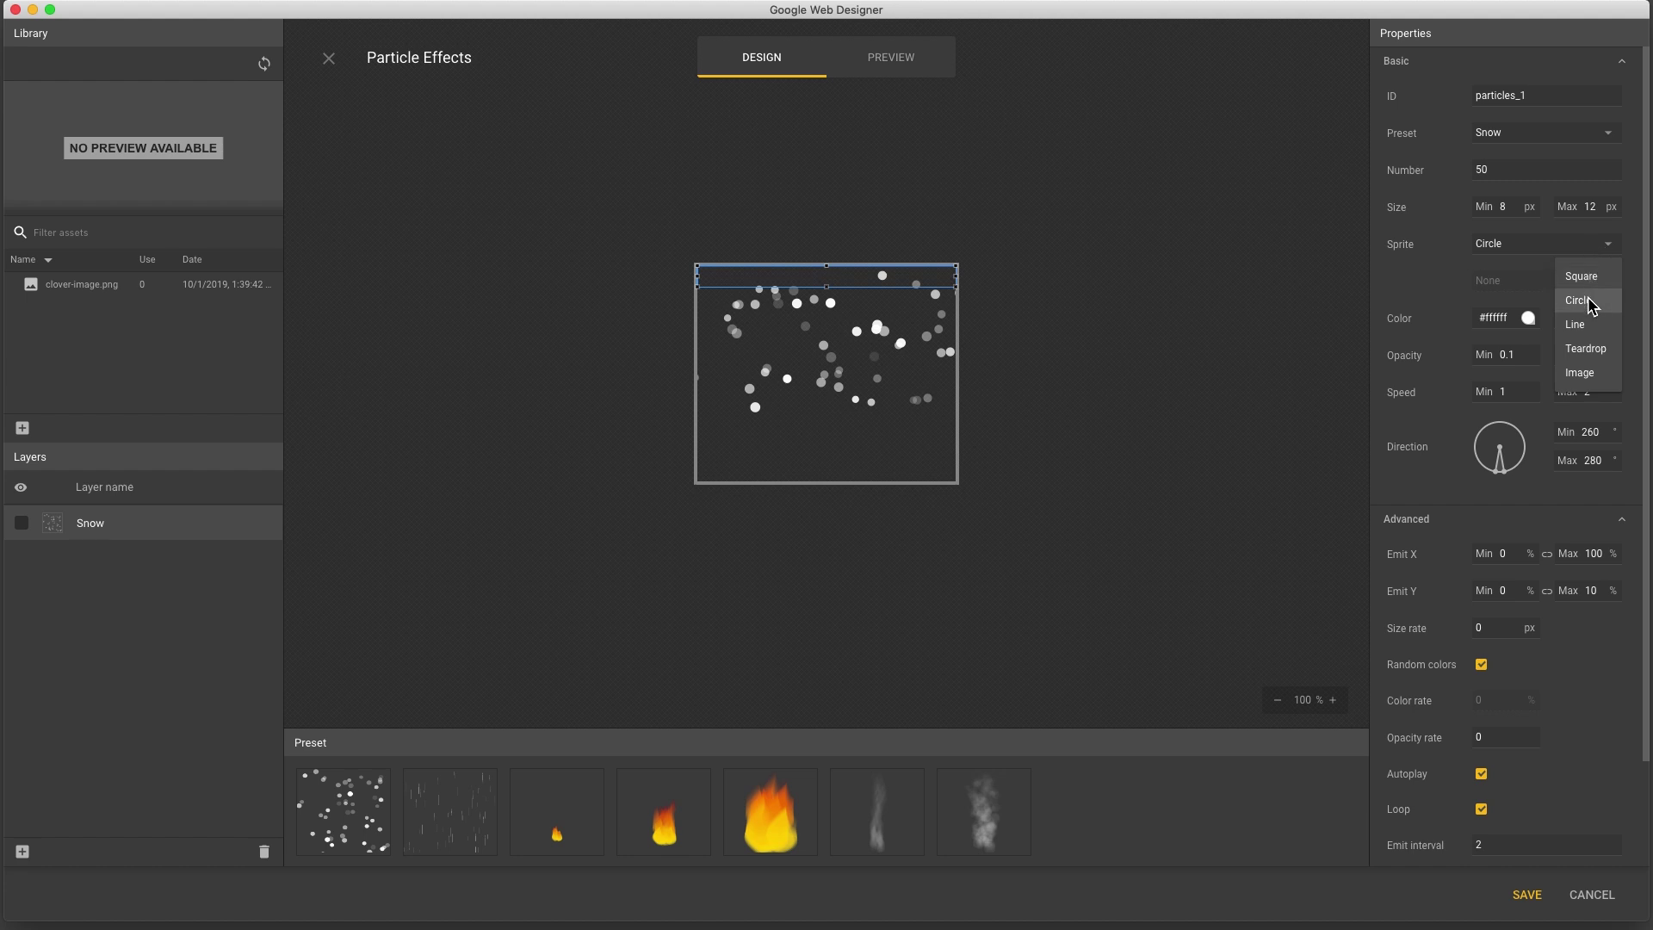
click(1586, 370)
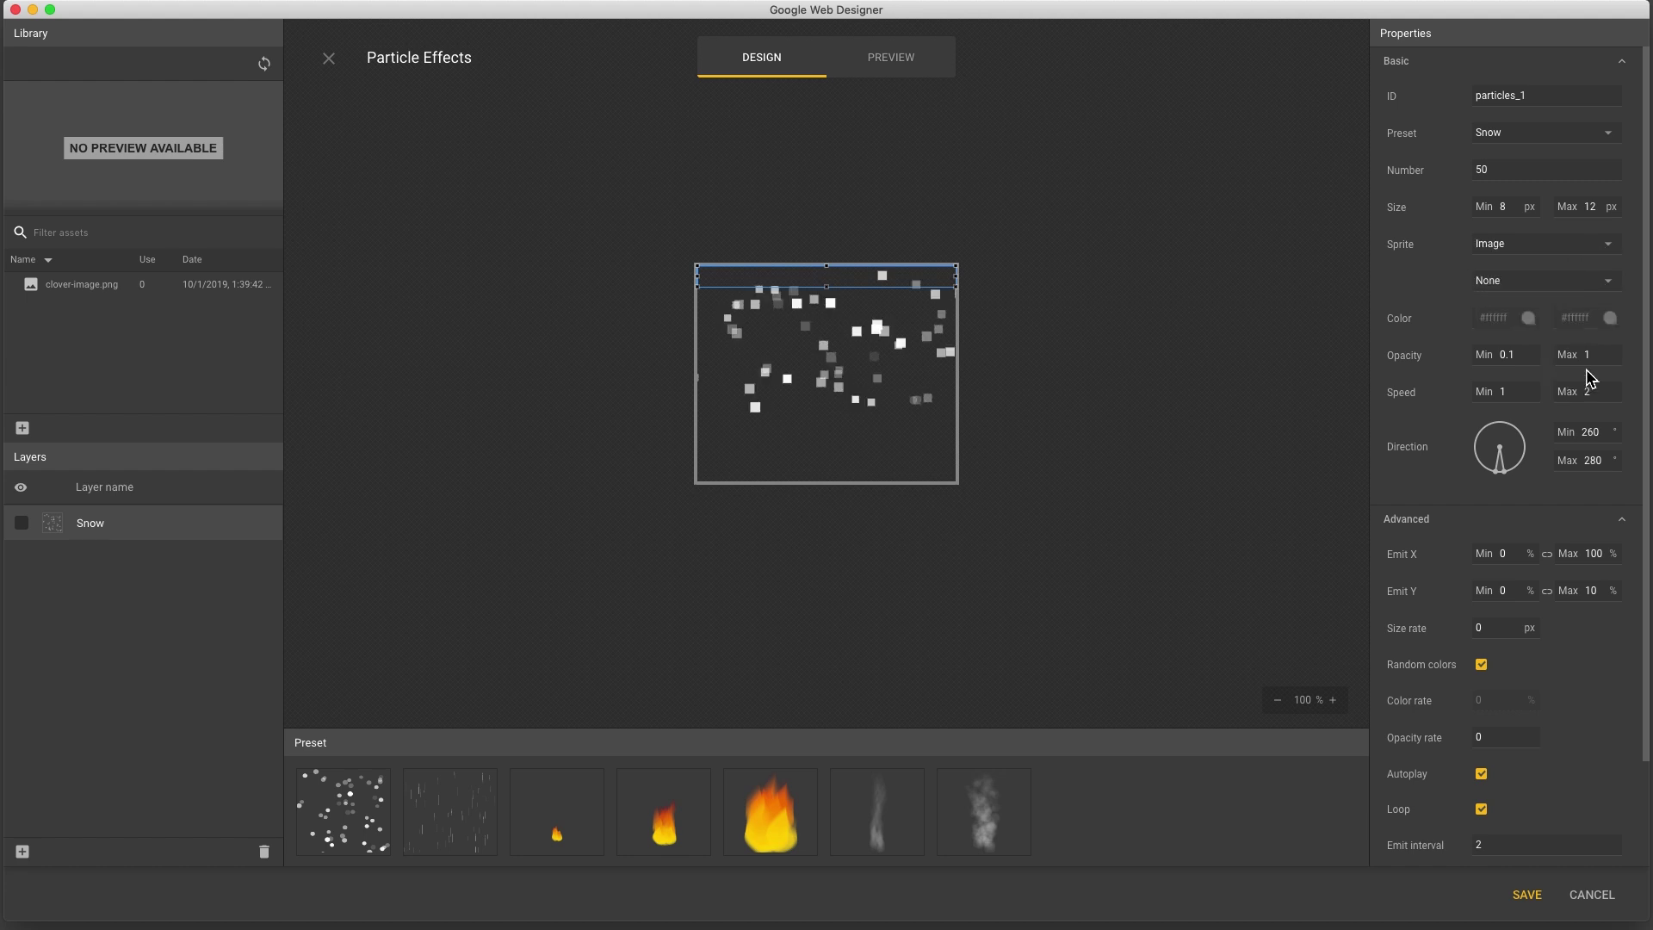
click(1588, 284)
click(1470, 377)
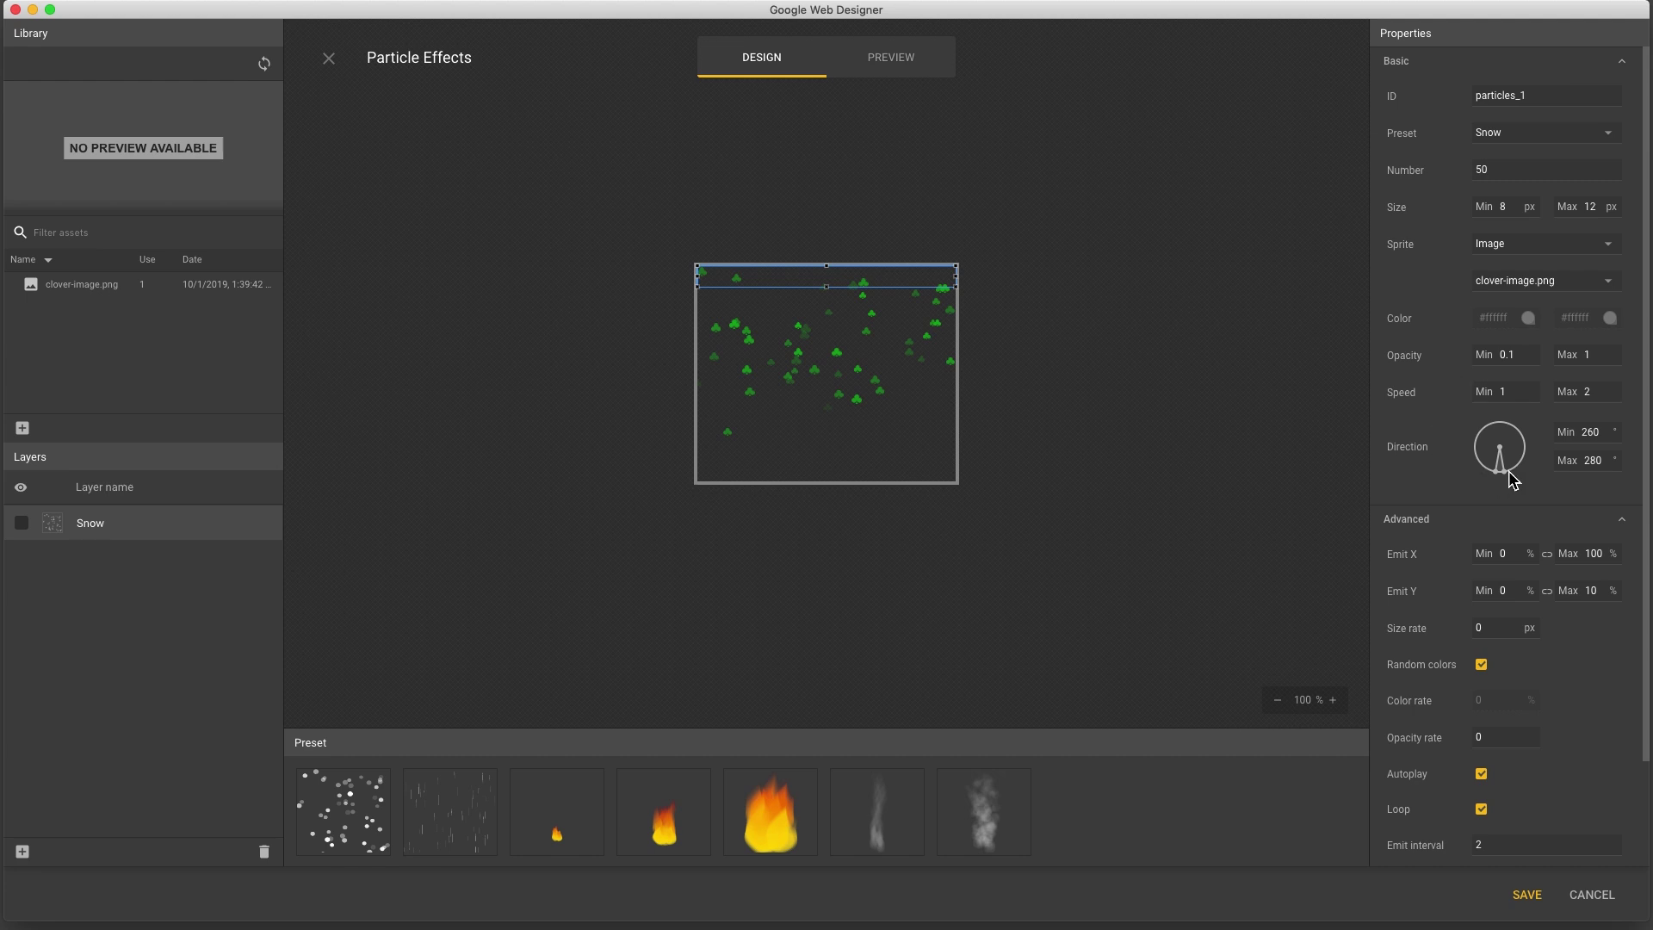
drag(1508, 479, 1515, 472)
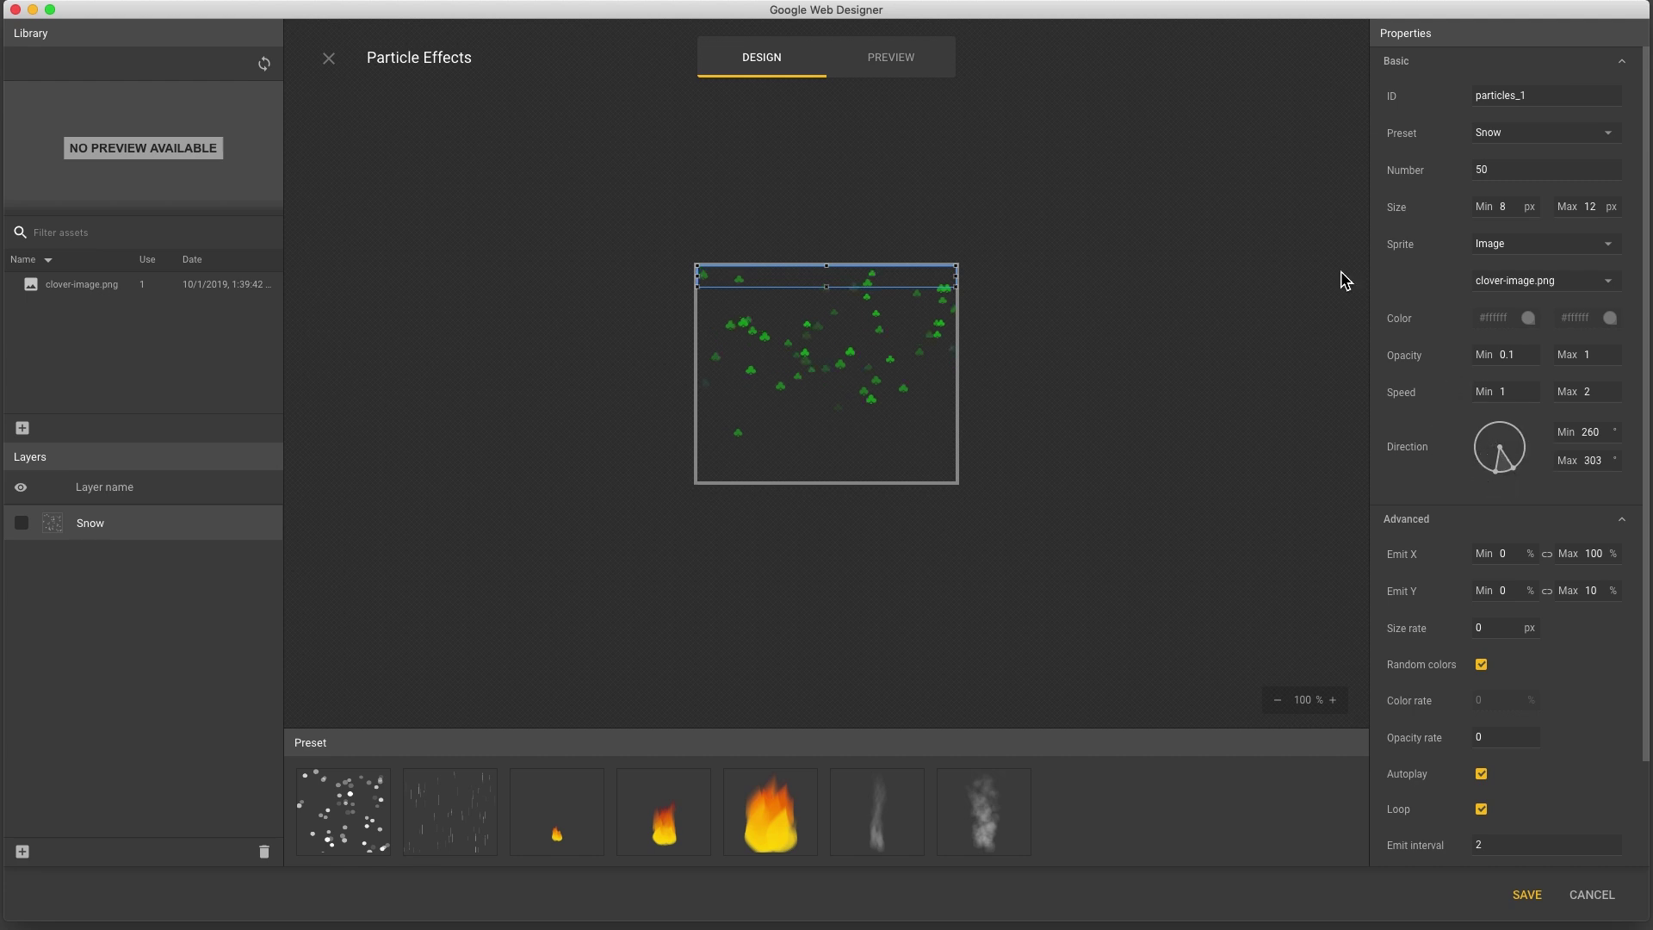
Preview the animation, enlarge the maximum particle size, and lower the direction minimum to 237°.
click(915, 62)
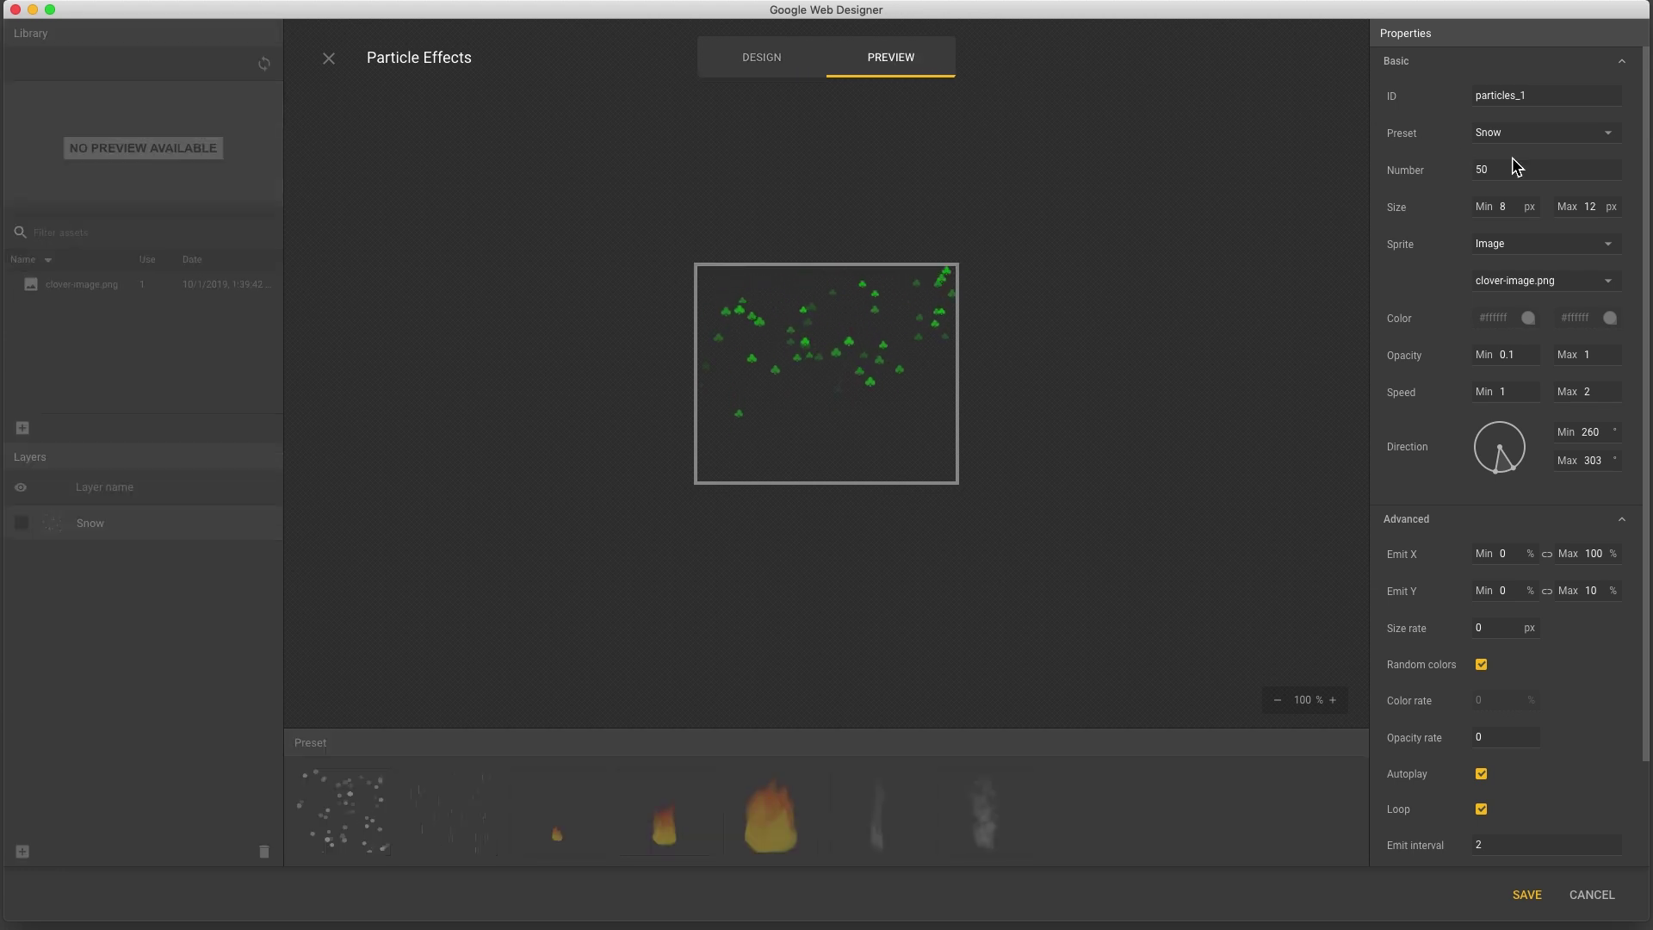
double_click(1584, 206)
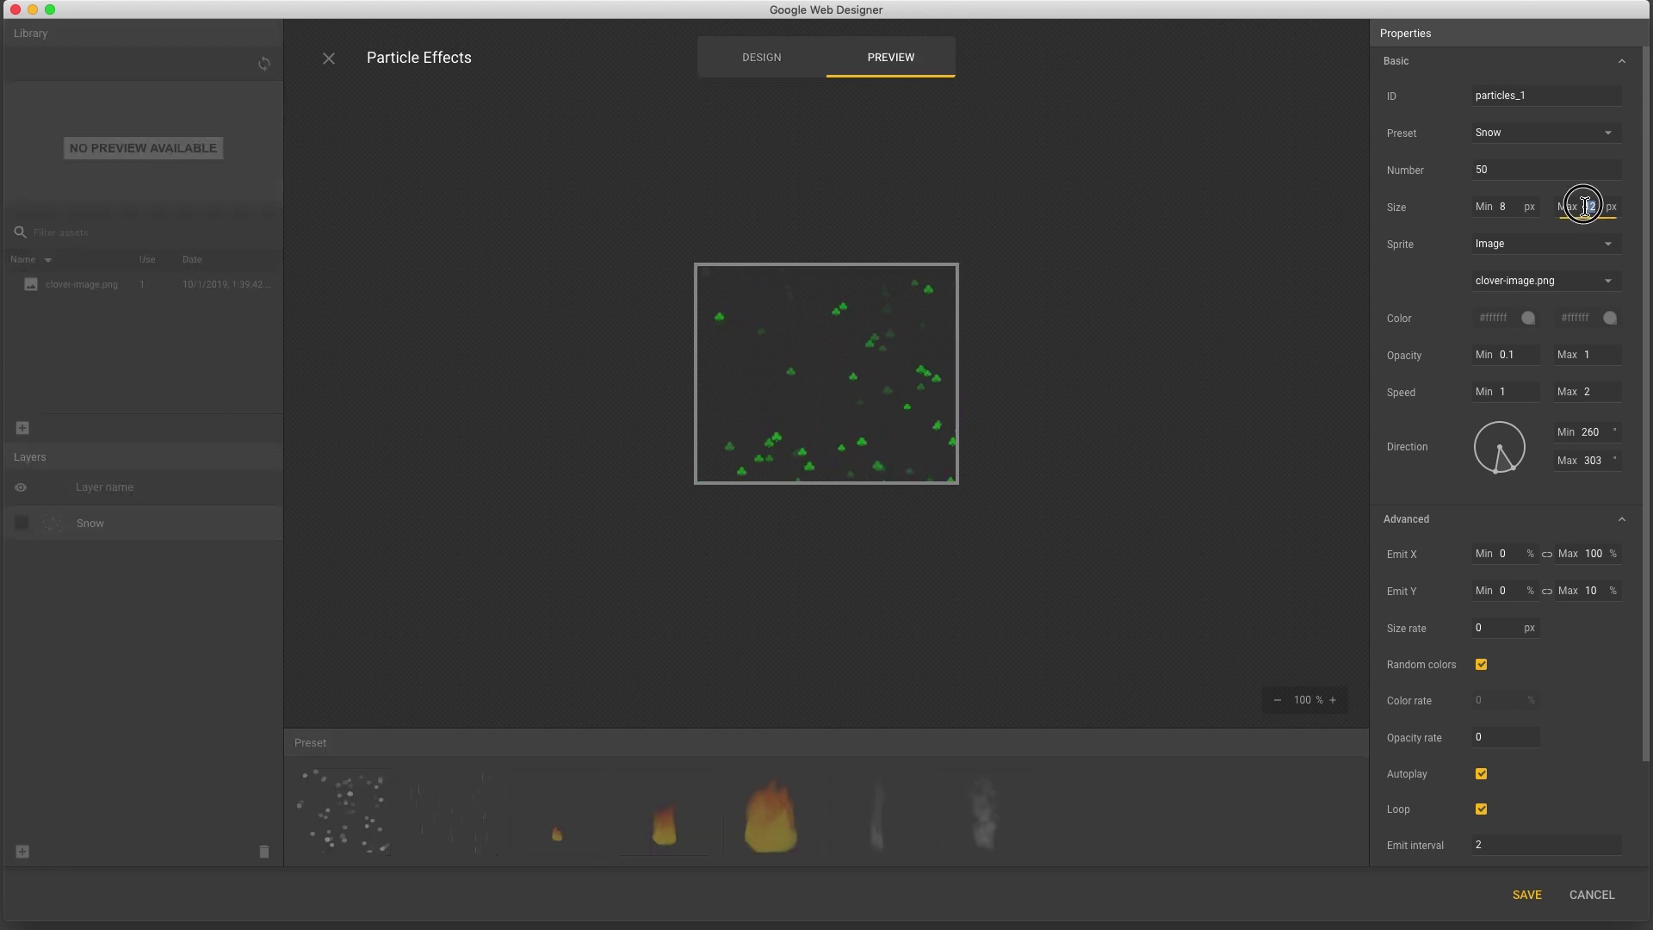
text(20)
key(Return)
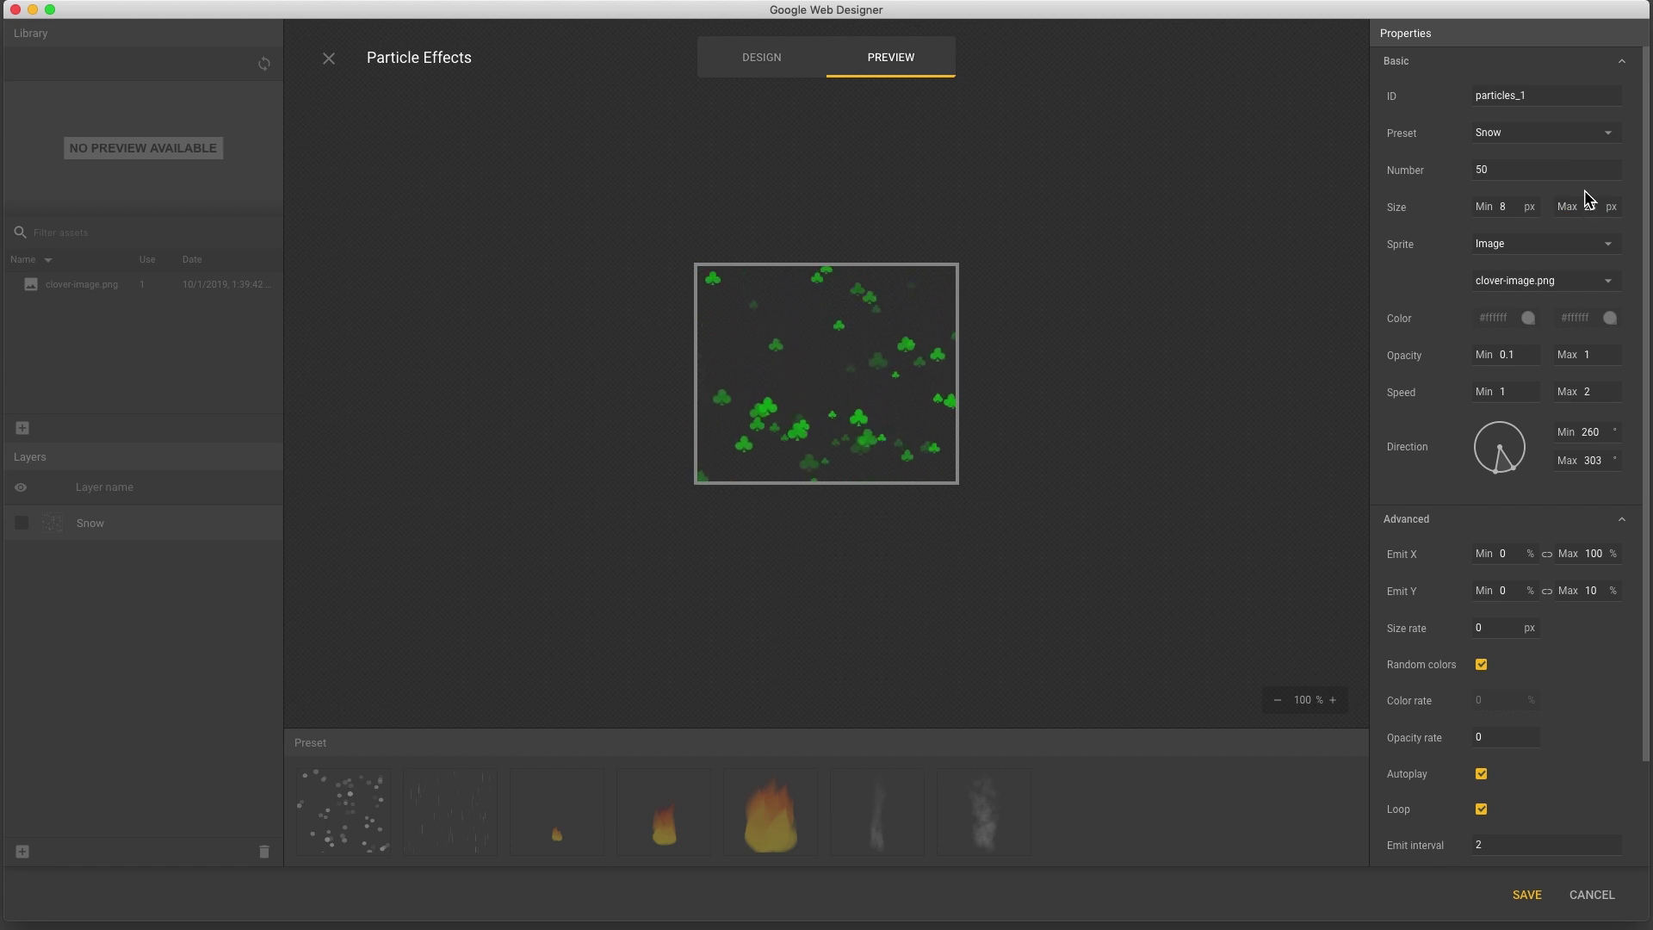
drag(1496, 471, 1487, 477)
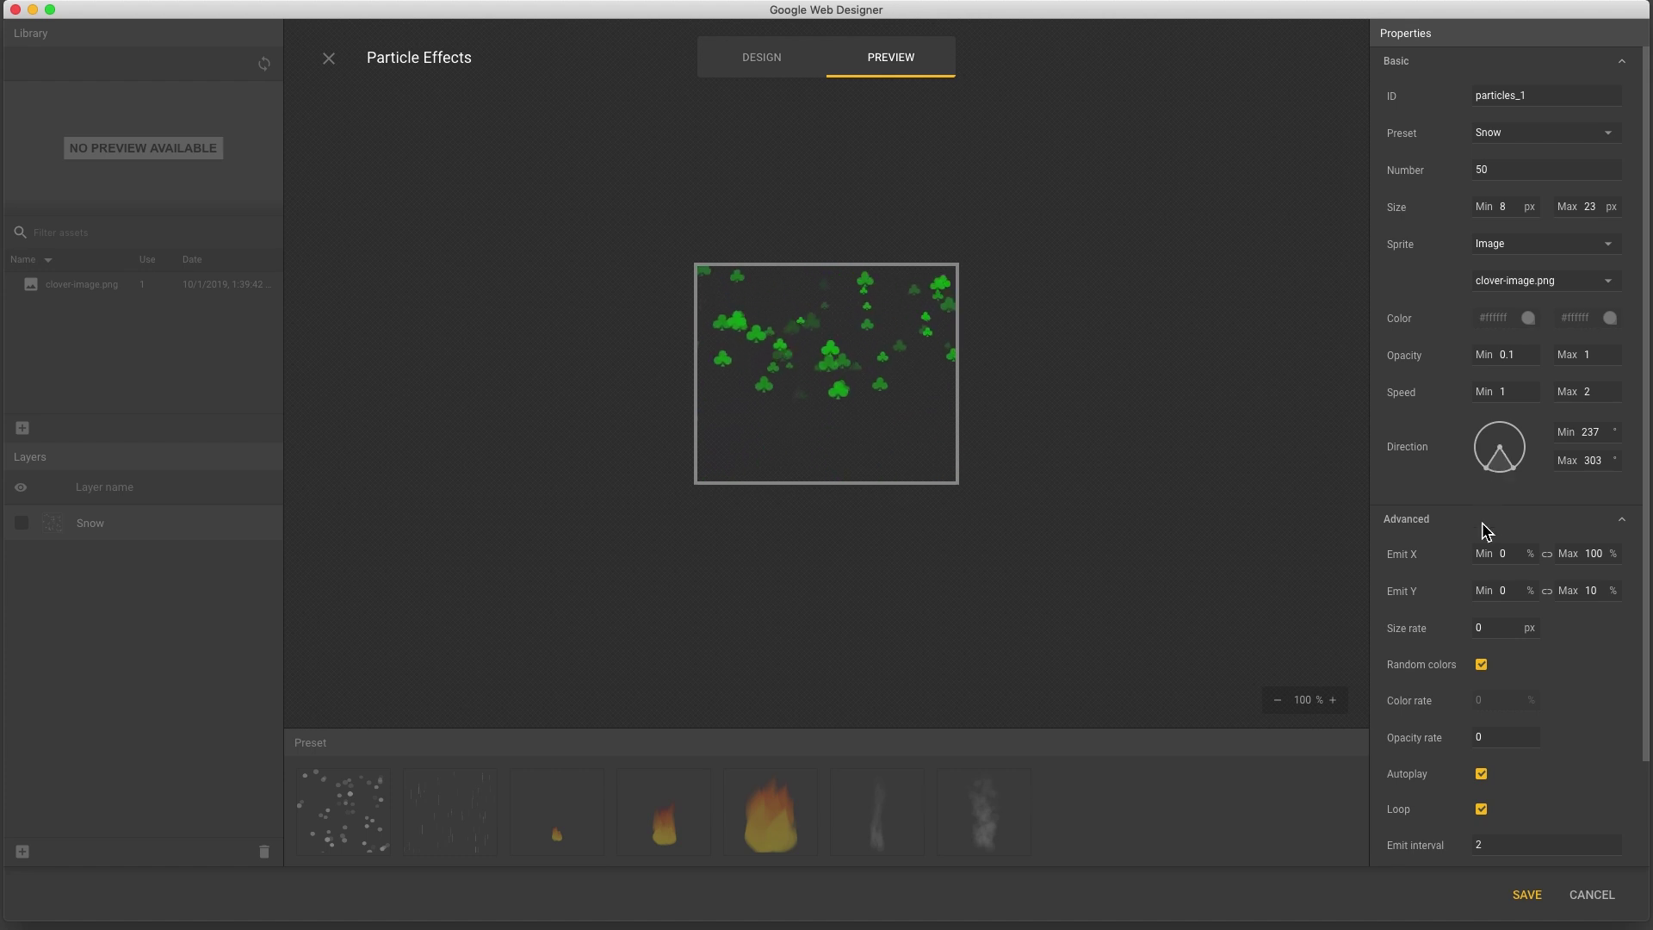
Try an Emit X maximum of 50, restore it to 100, and switch off Random colors.
click(1600, 556)
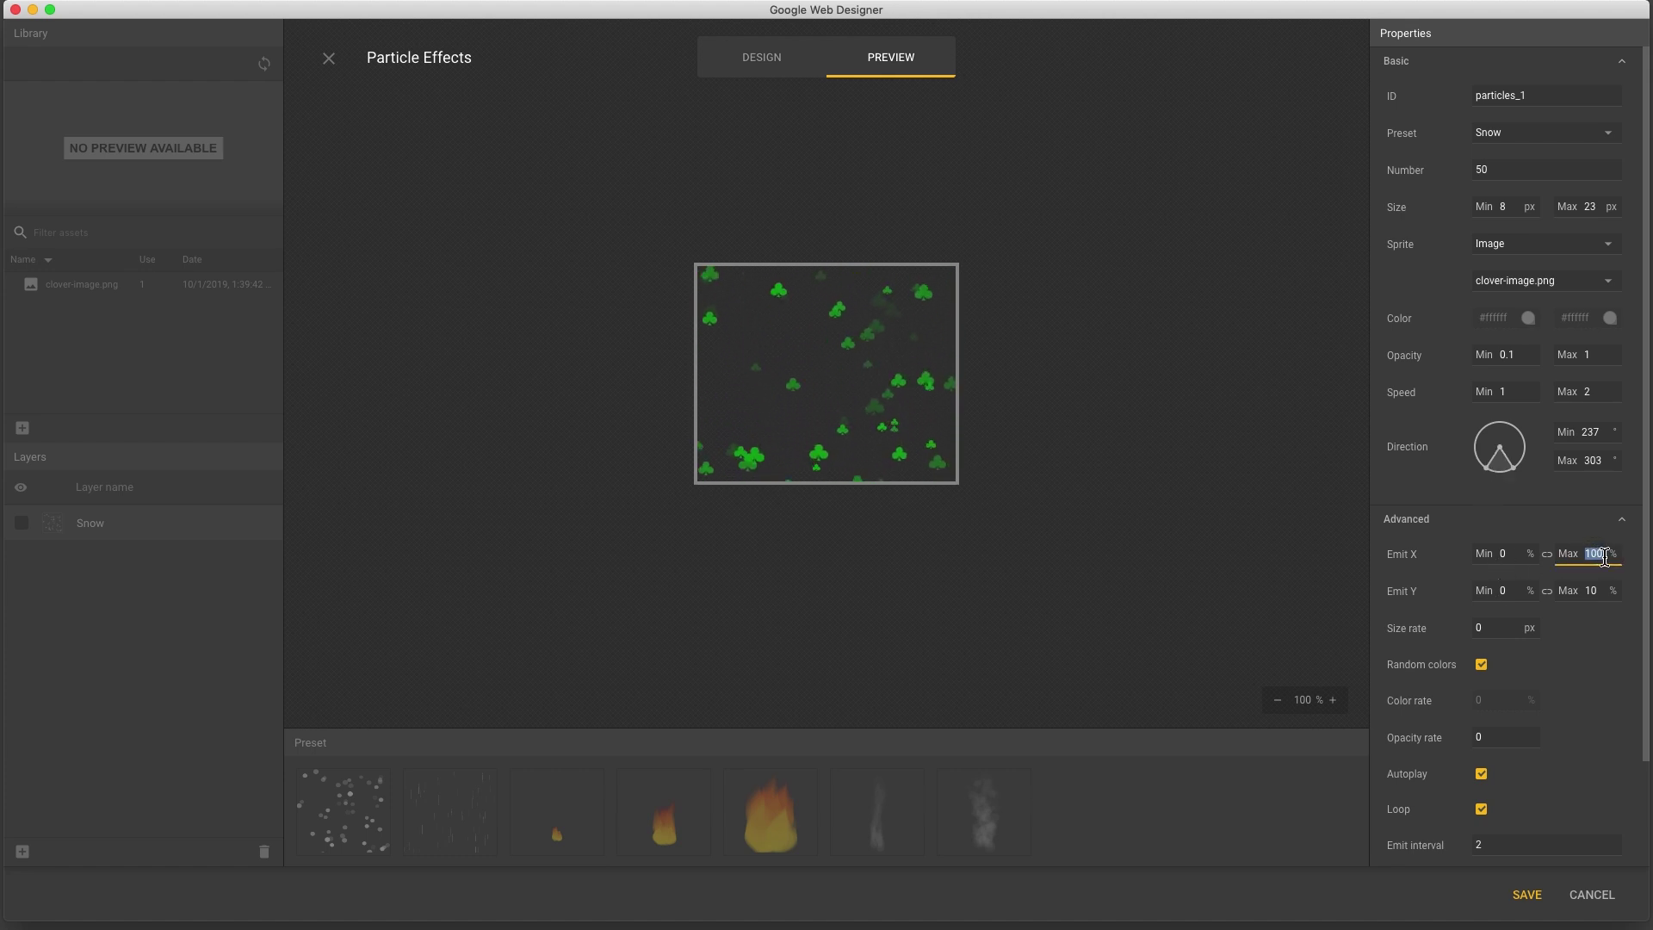
text(50)
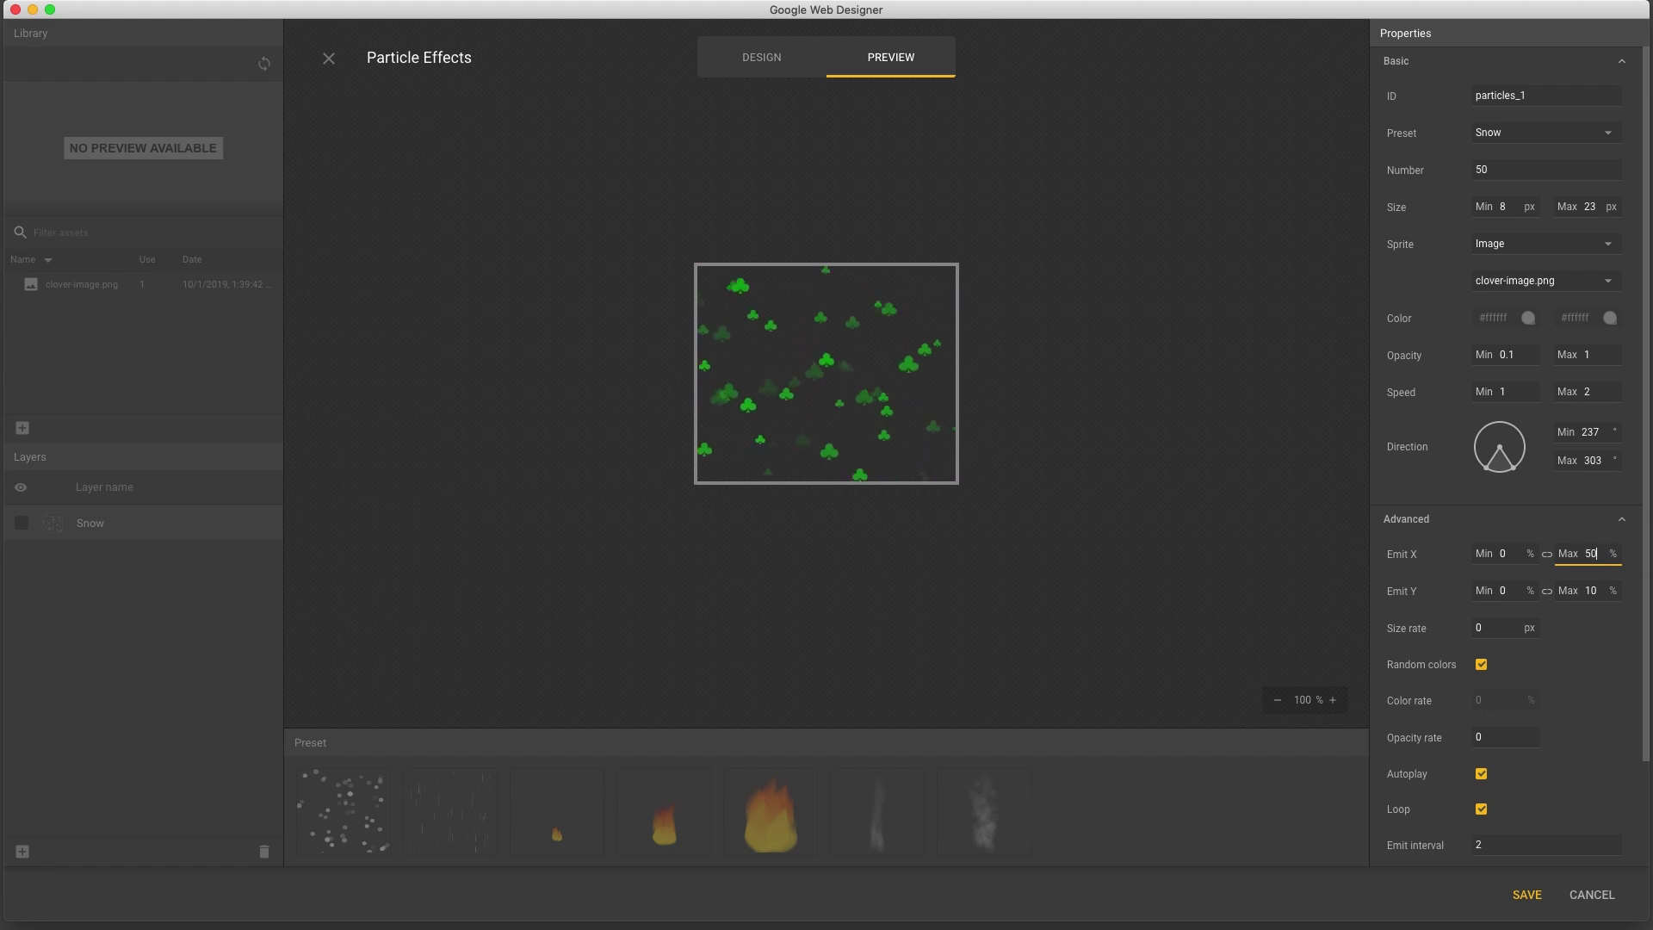
key(Return)
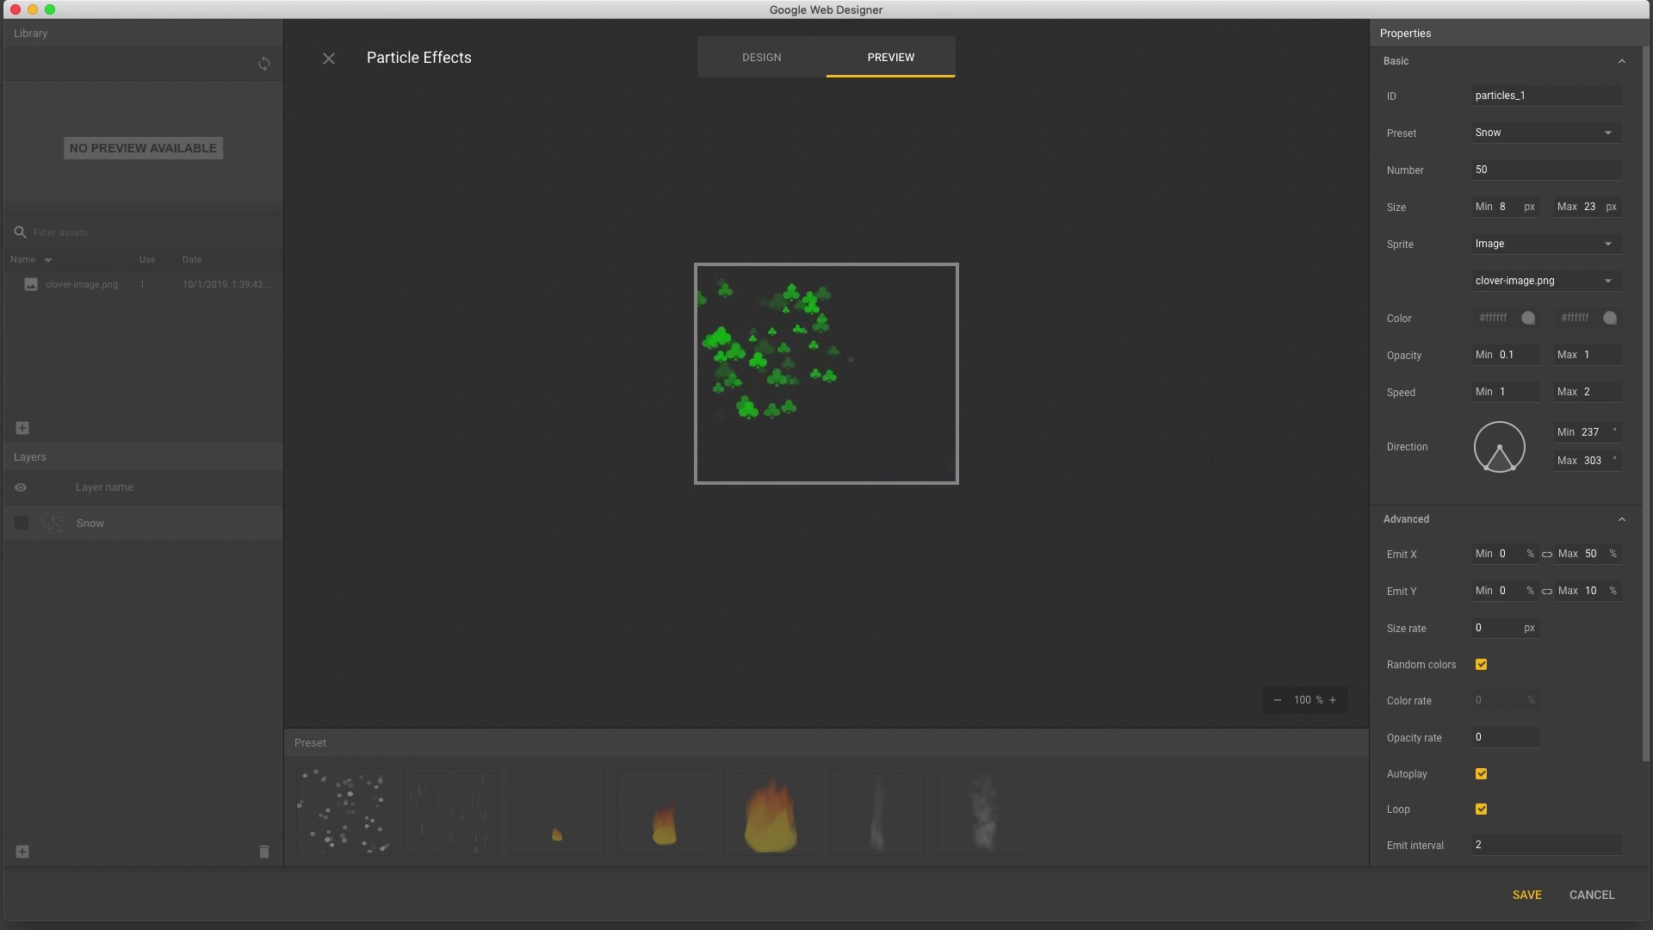
key(super+z)
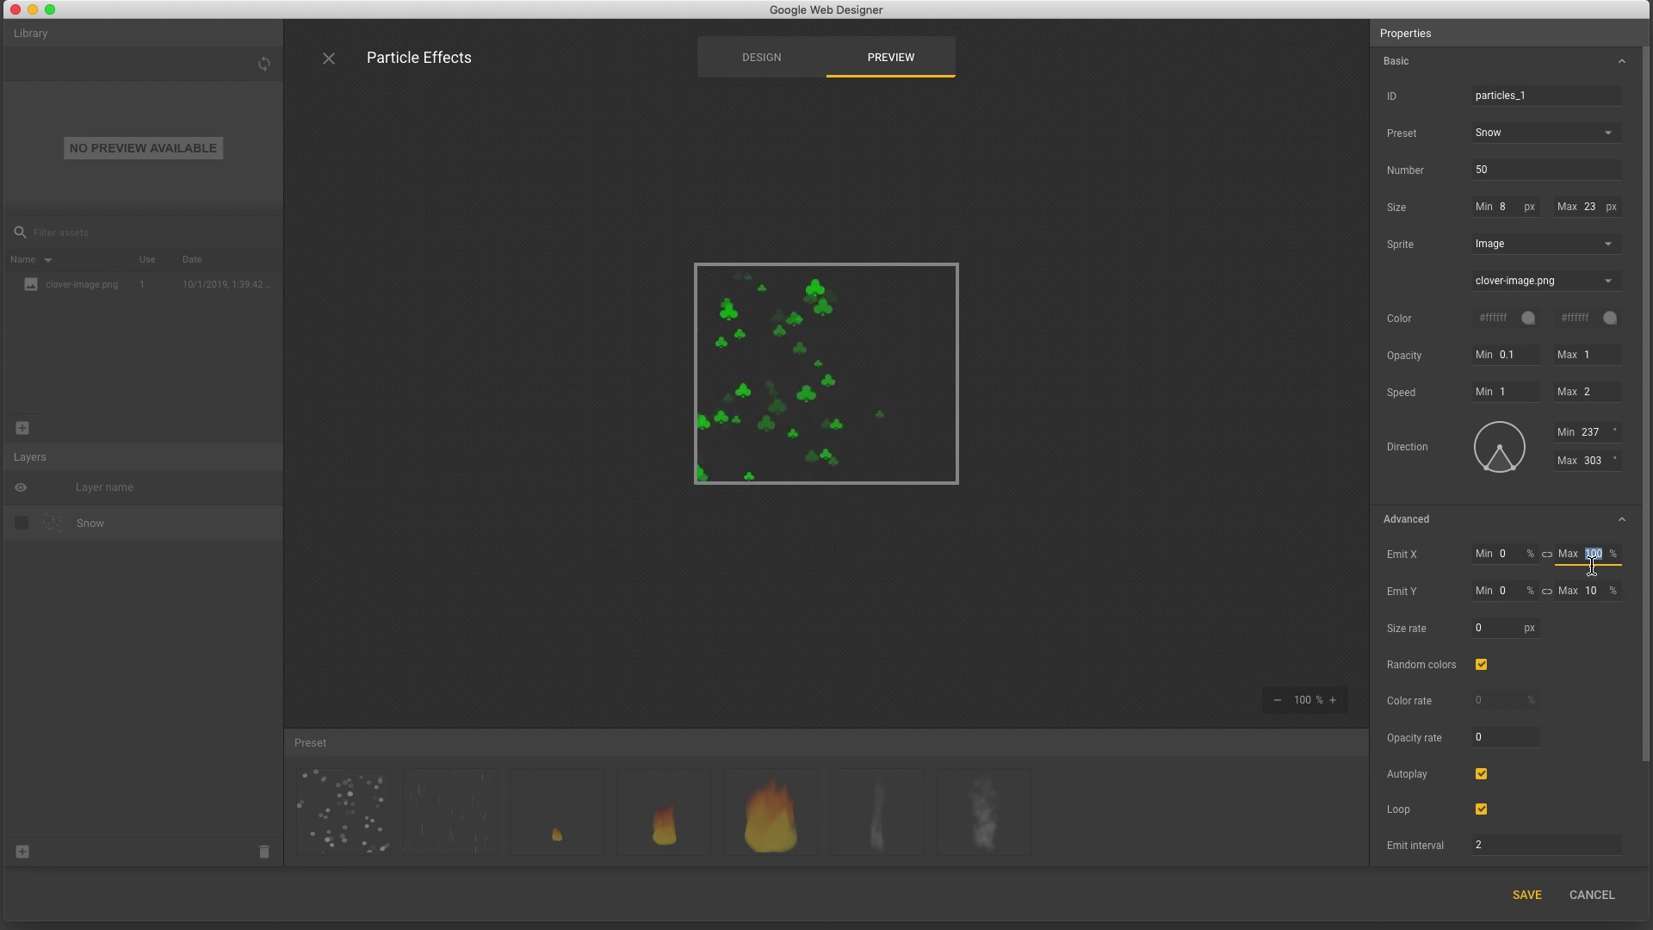
key(Return)
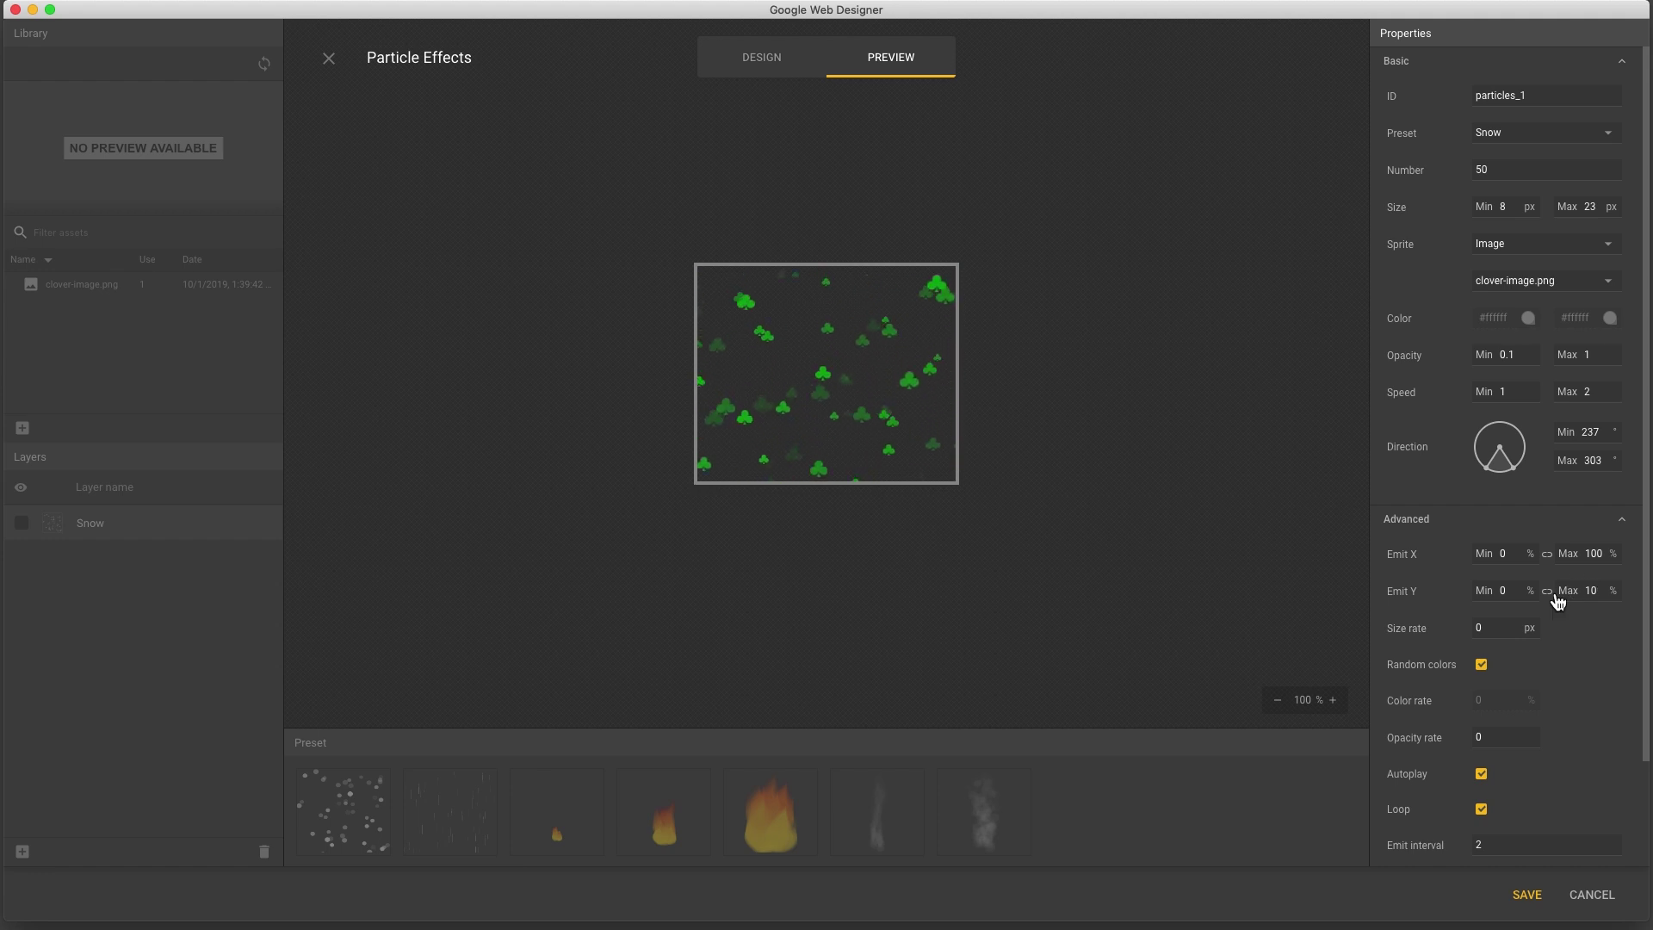
click(1504, 626)
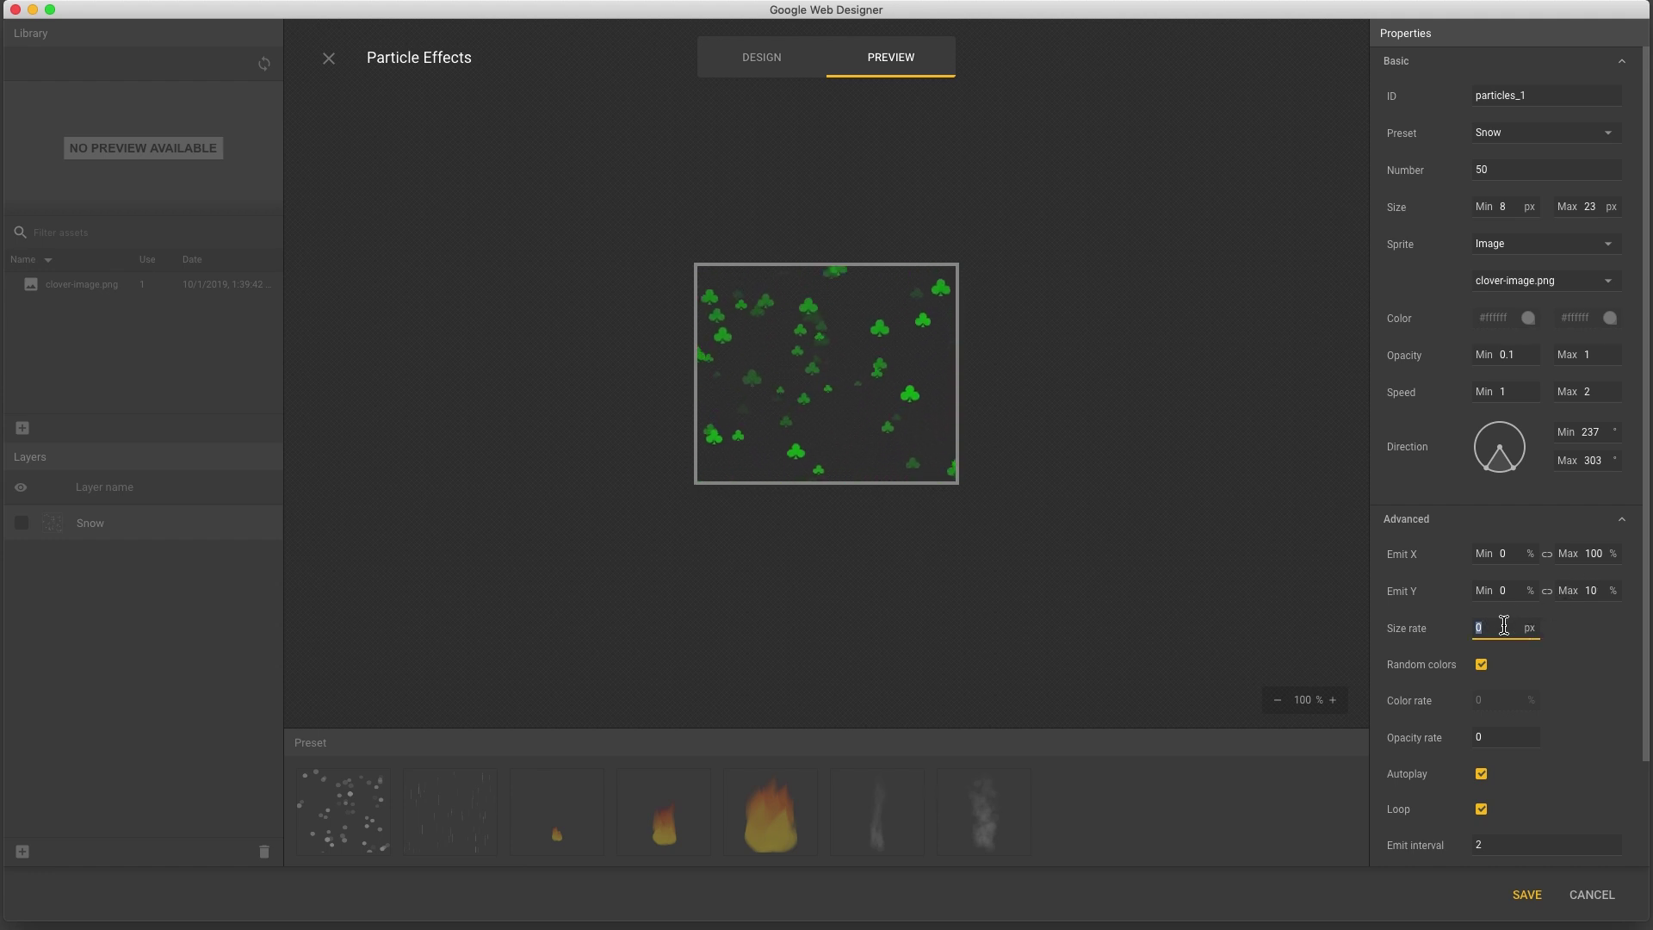
click(1482, 665)
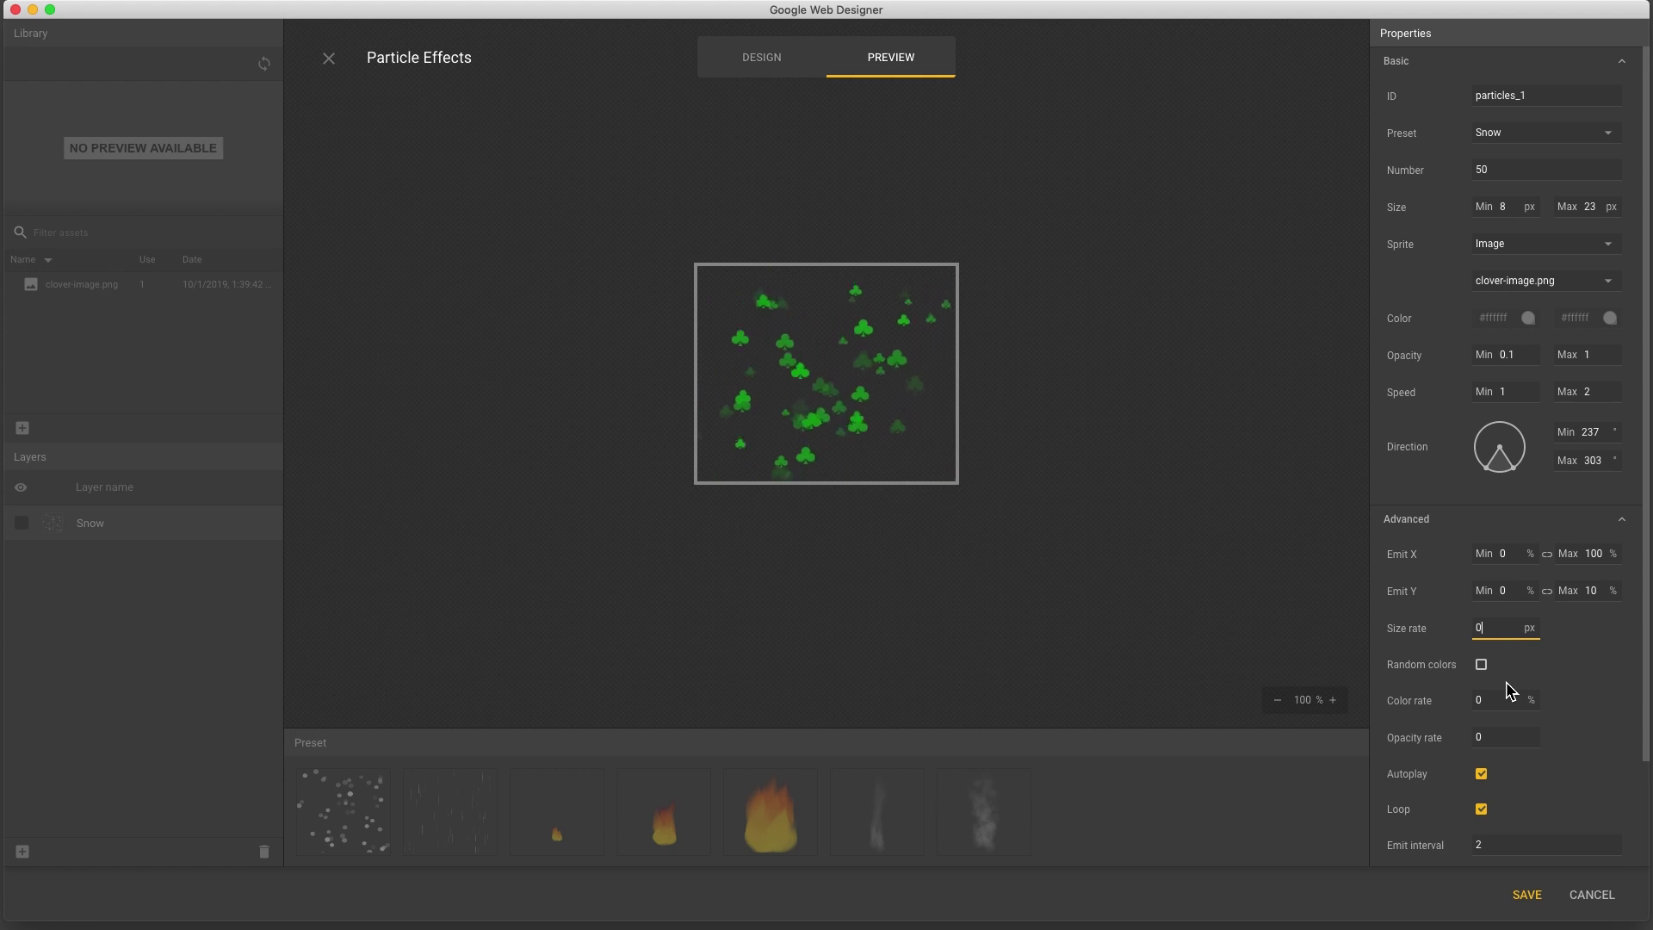
click(1548, 251)
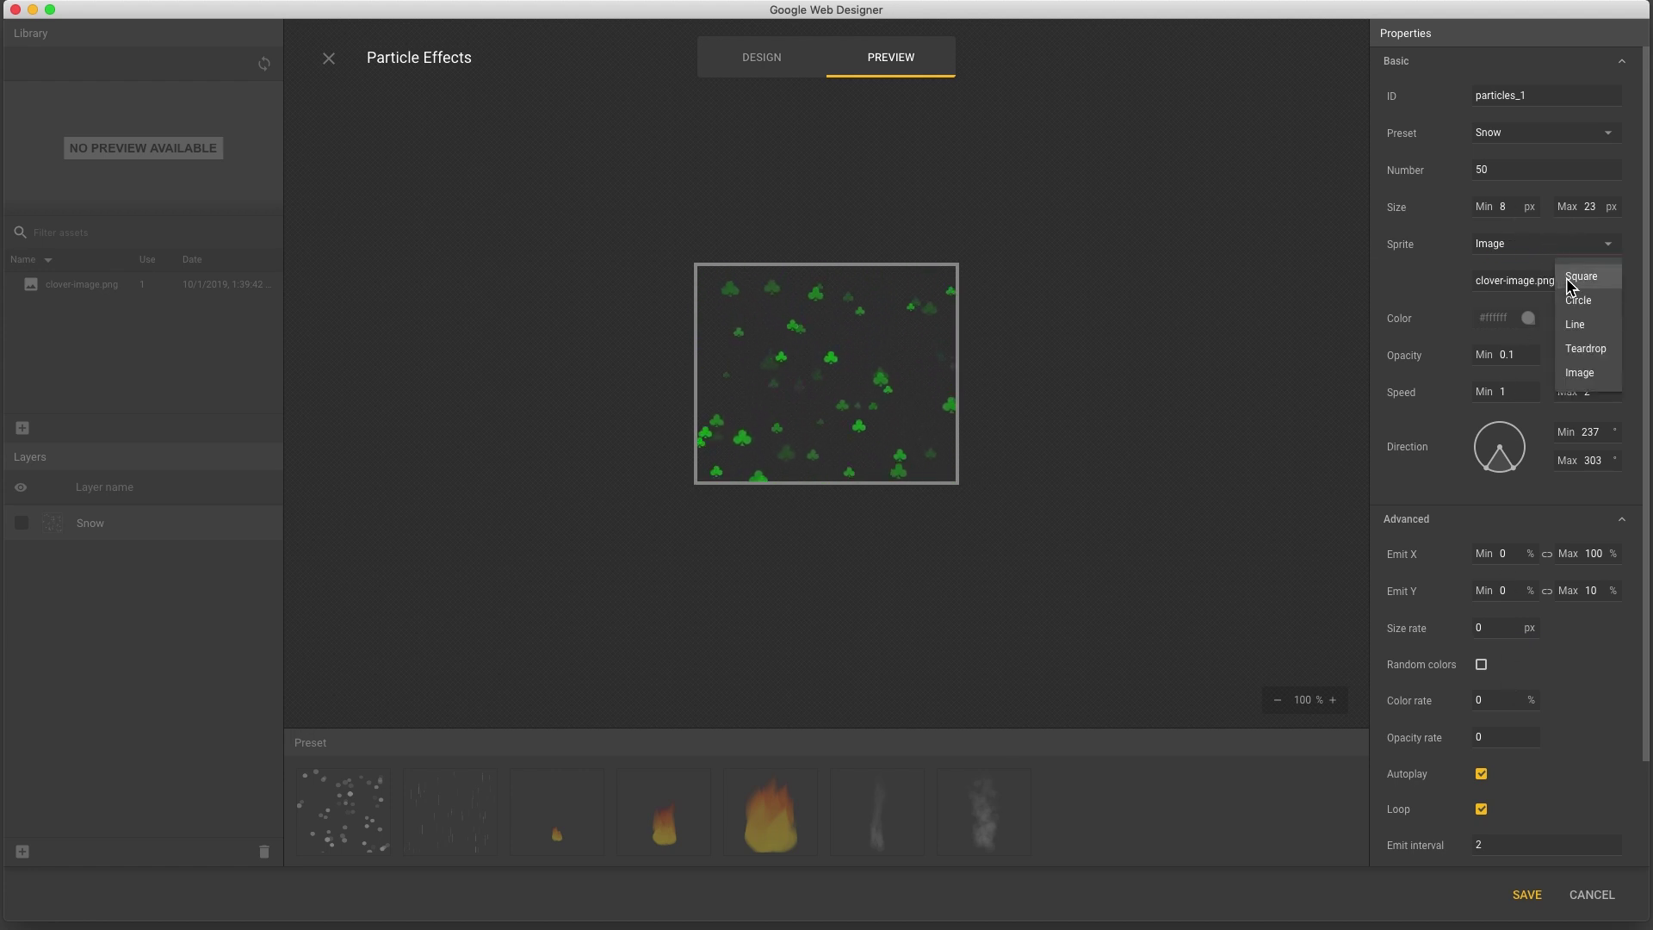
Make the particles squares with colours red and blue.
click(1572, 277)
click(1506, 319)
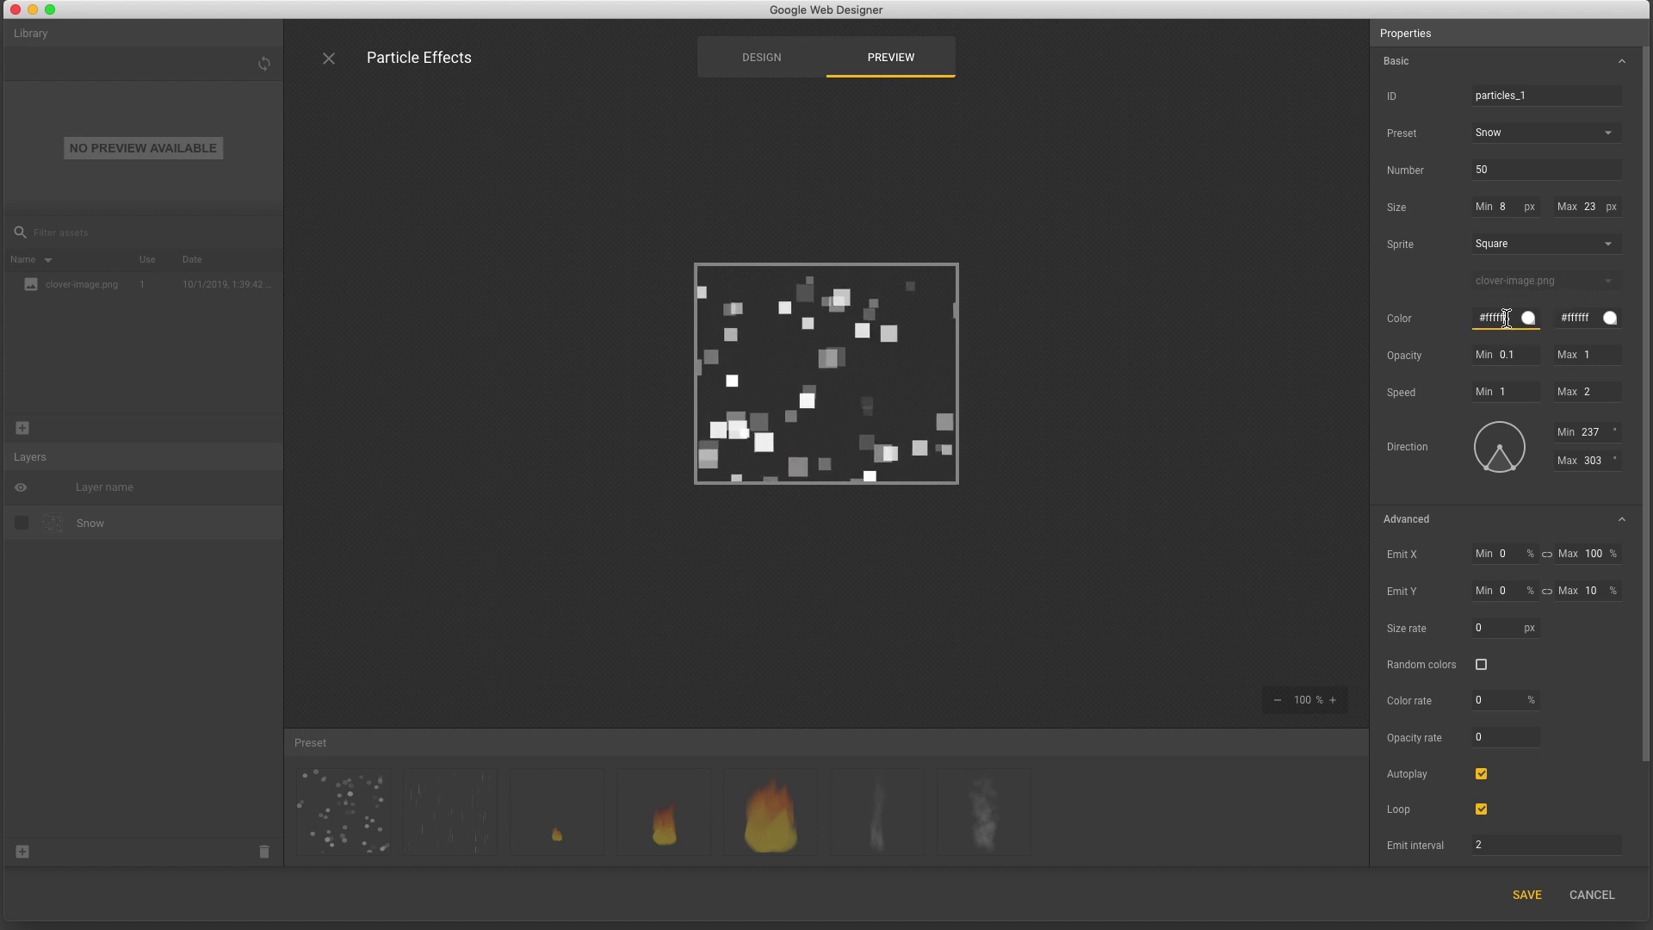
double_click(1508, 318)
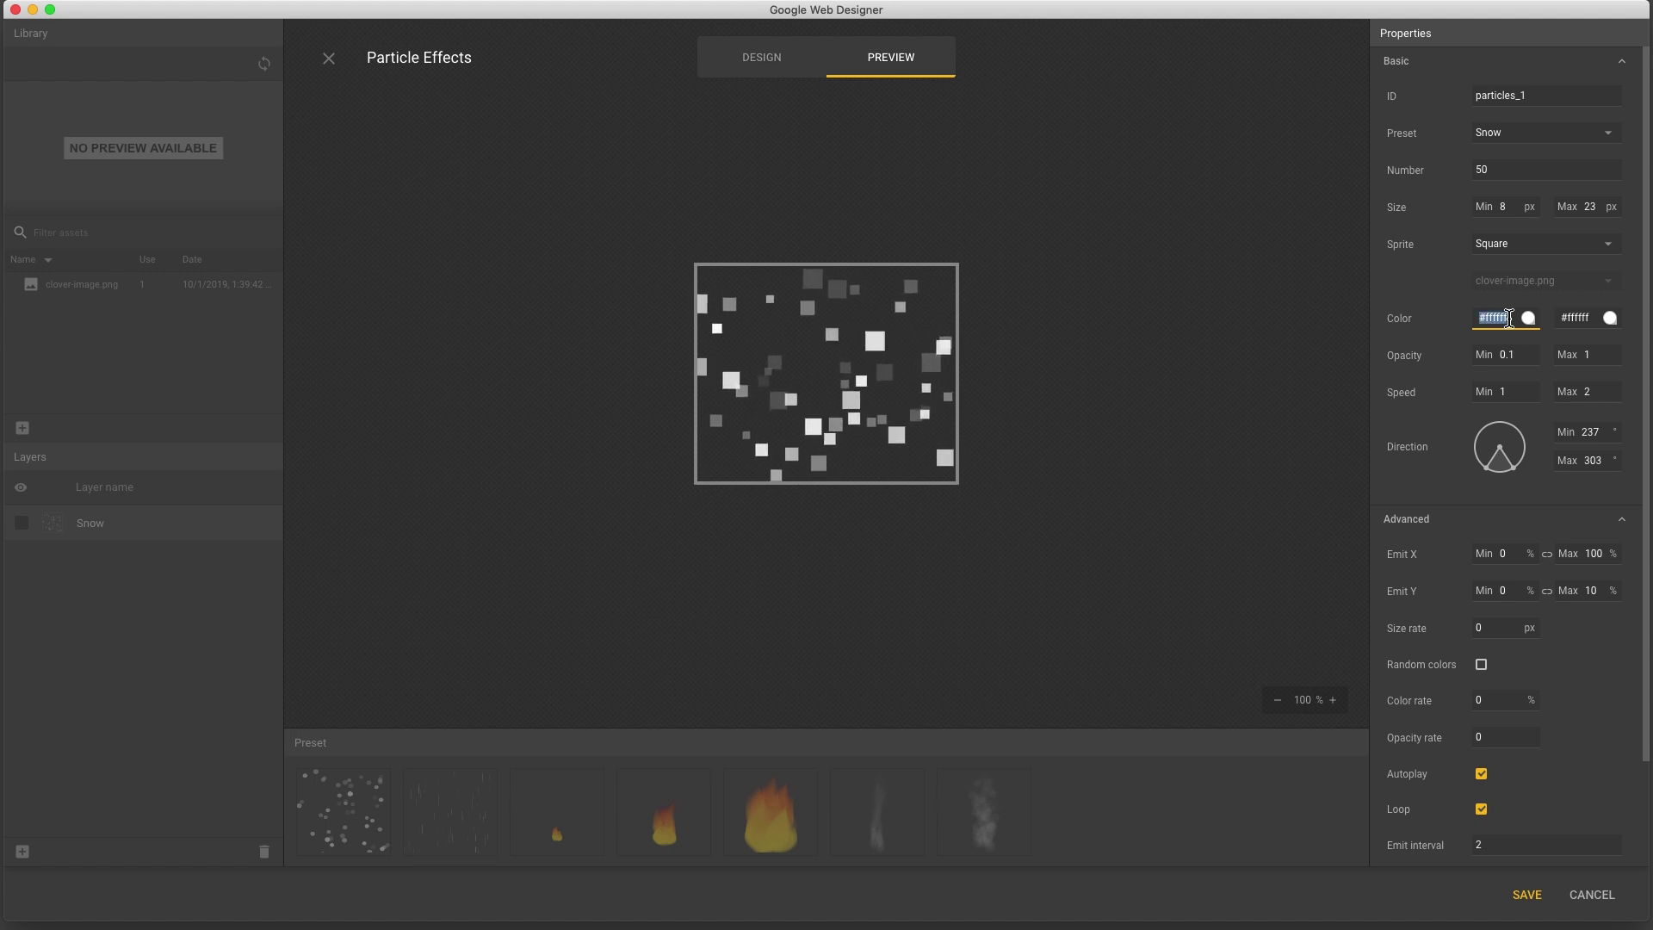
text(red)
key(Return)
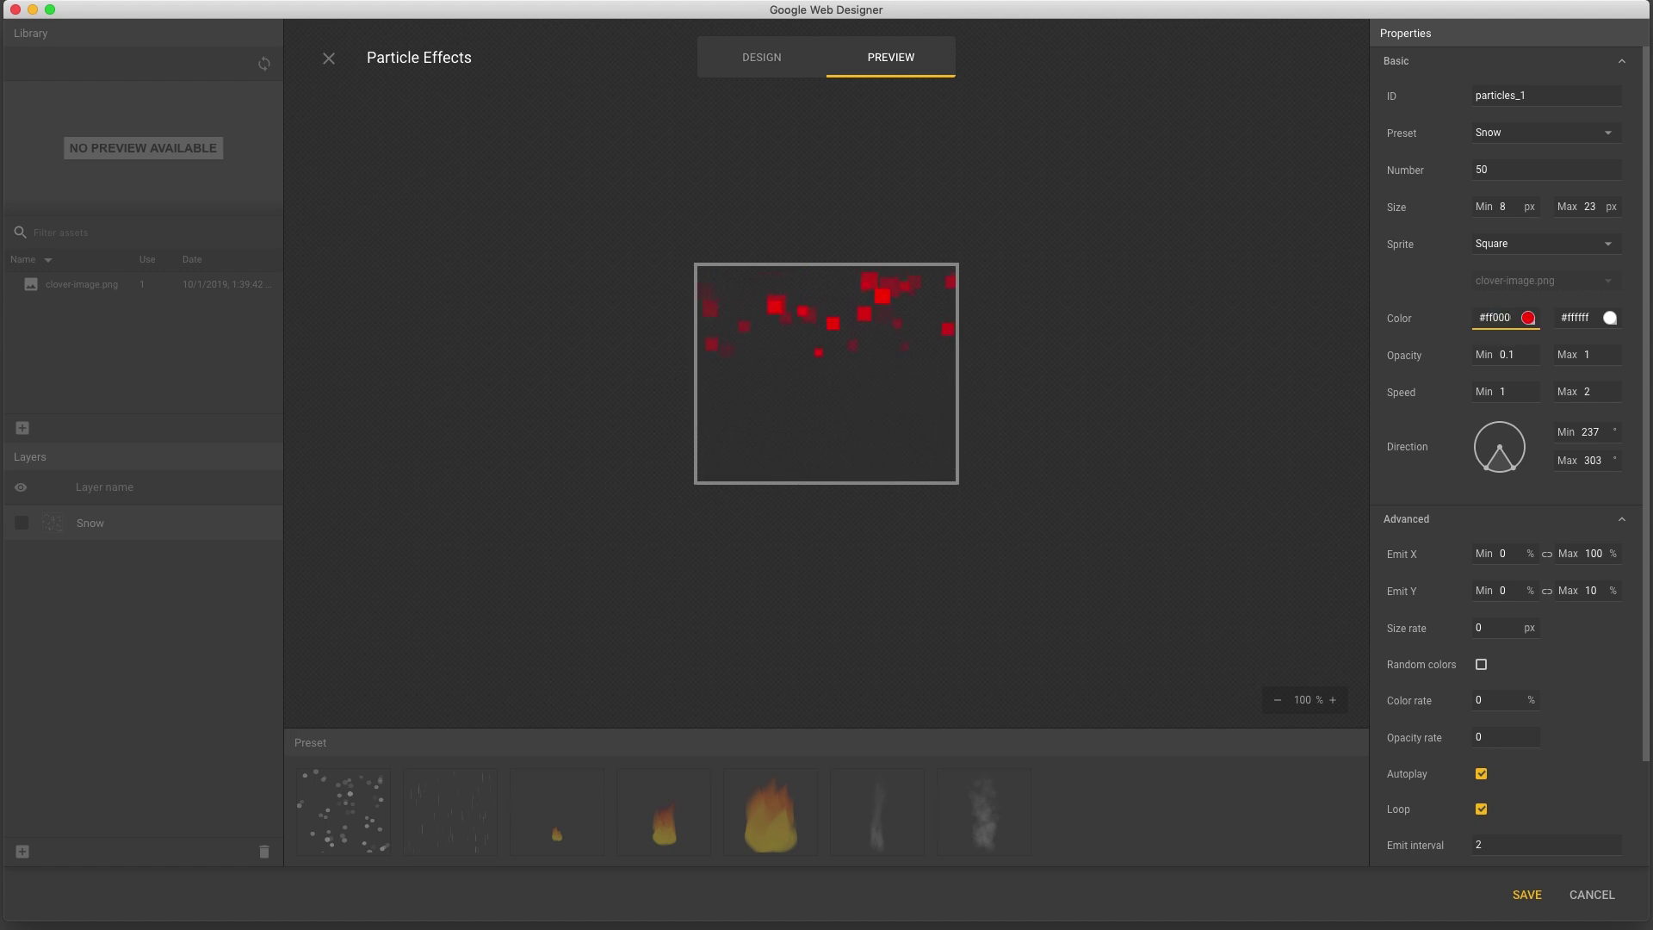
click(1577, 320)
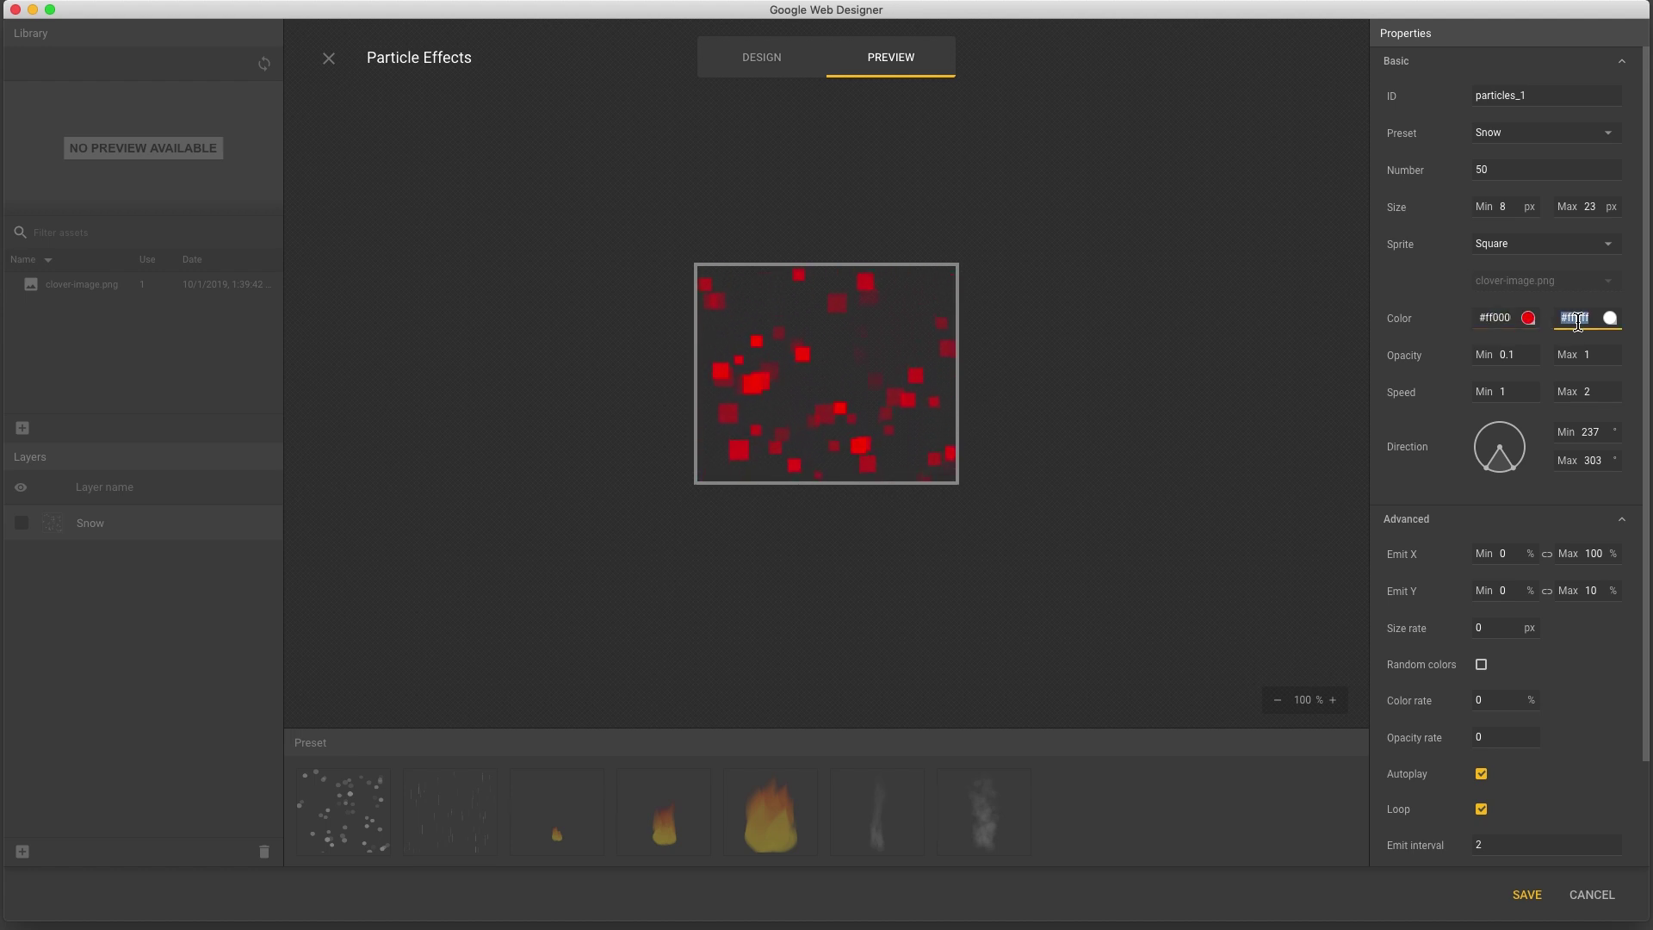
text(blue)
key(Return)
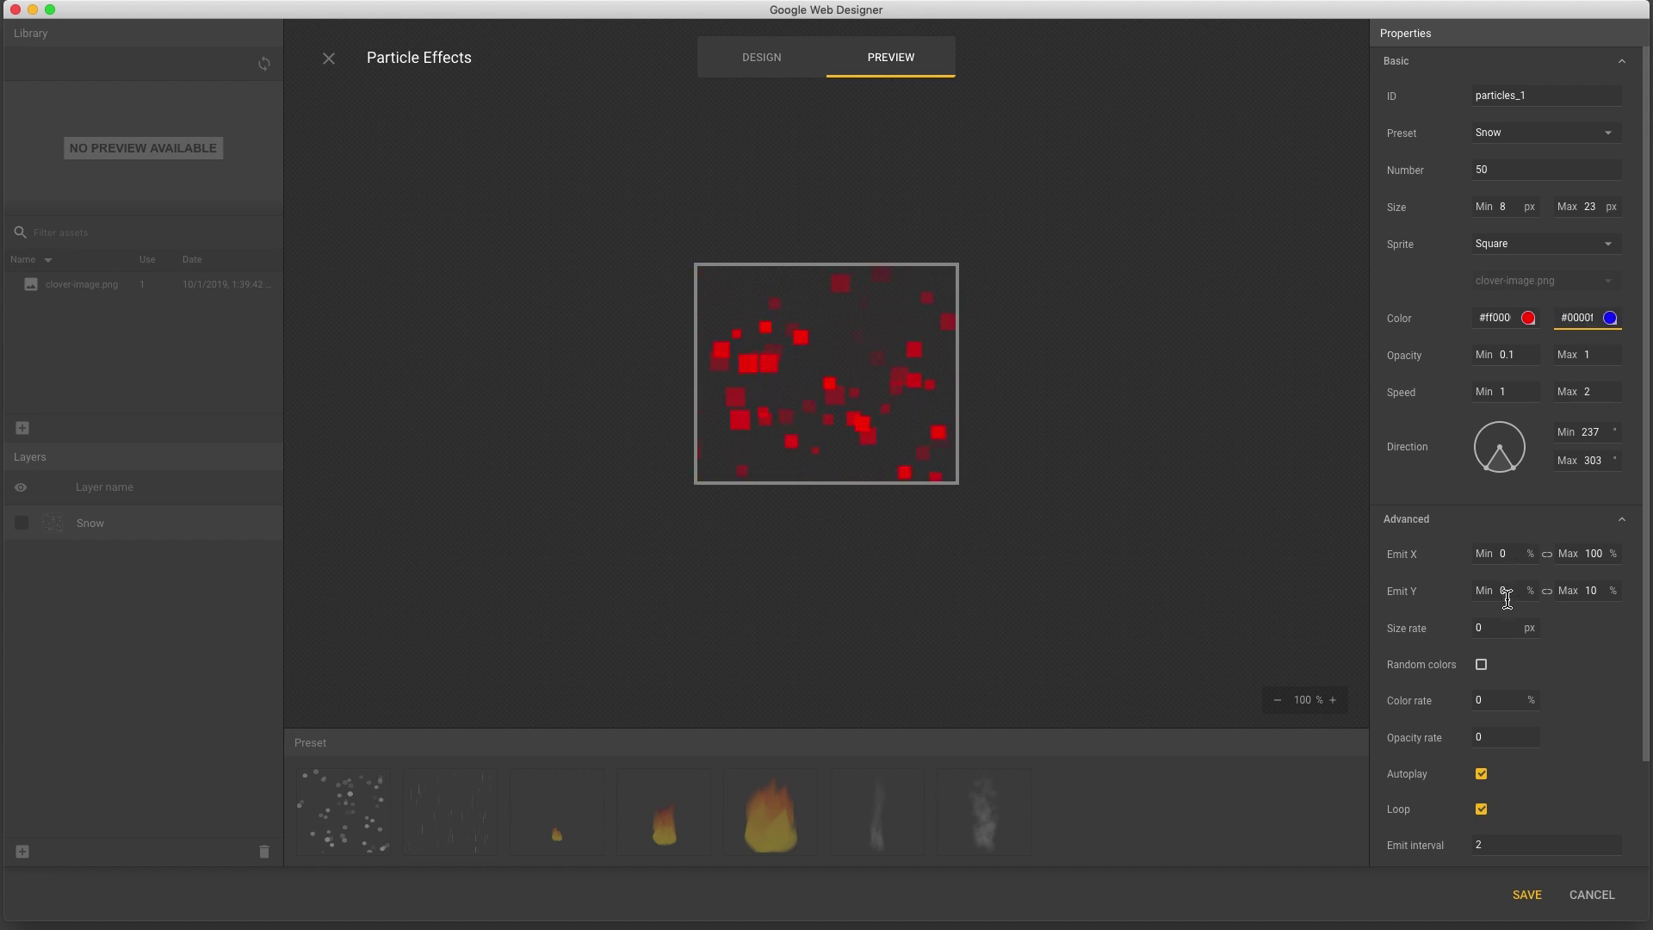
Set the Color rate to 0.2 and turn on Random colors.
click(1505, 695)
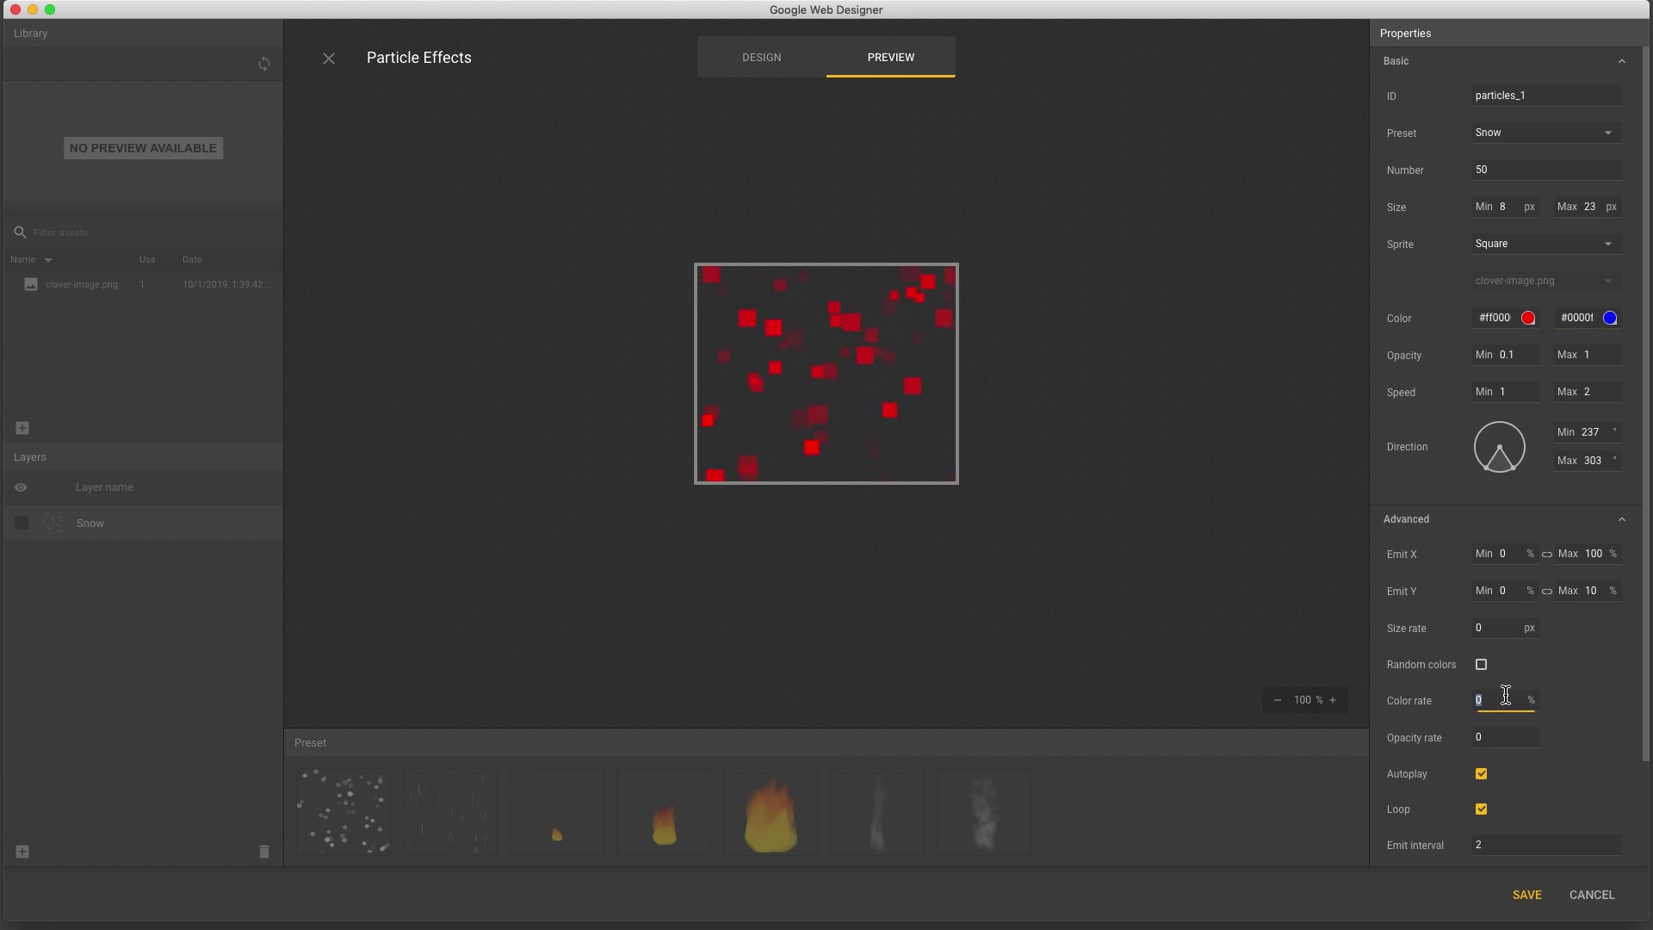
text(0)
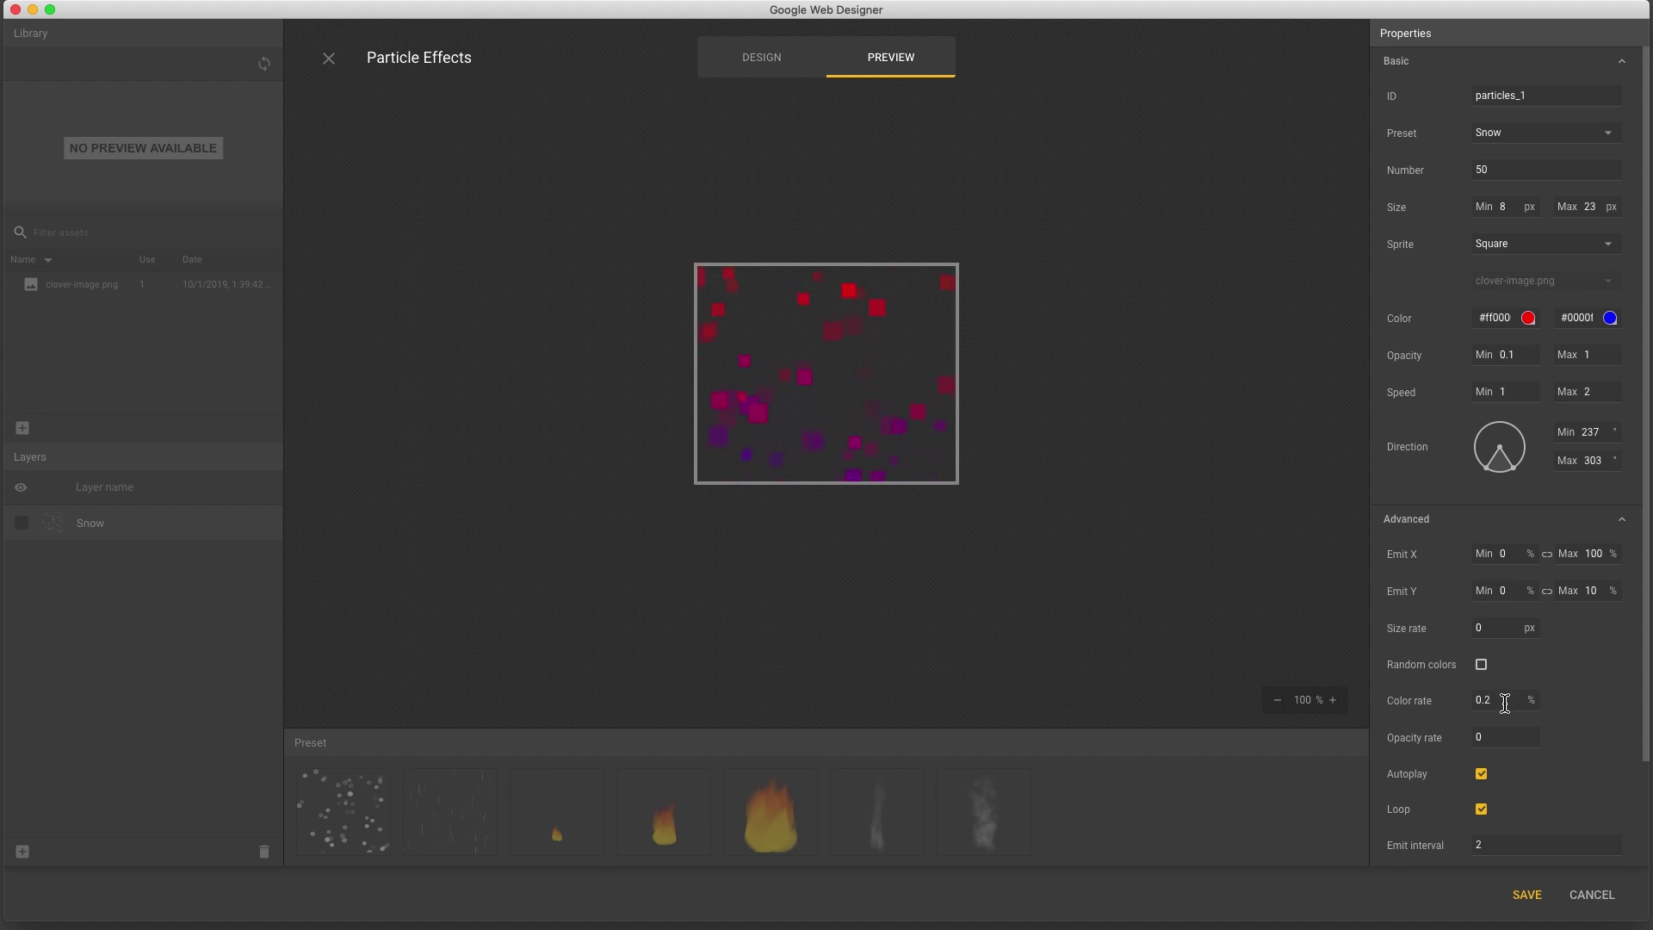
click(1485, 668)
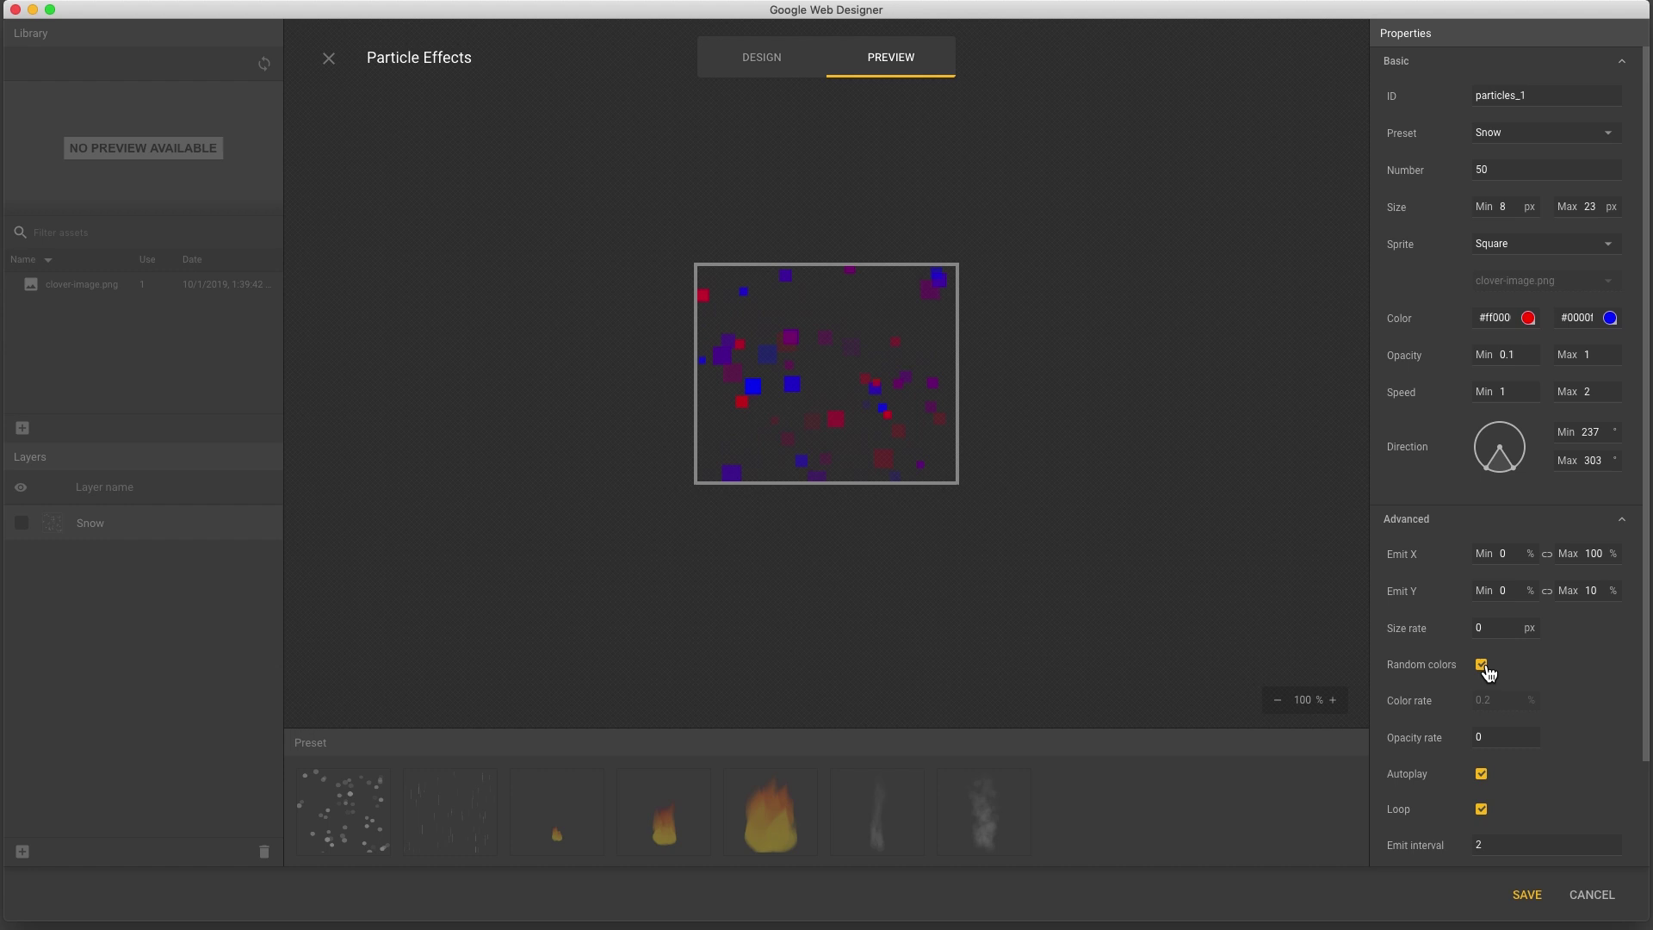
scroll(1560, 675, down, 1)
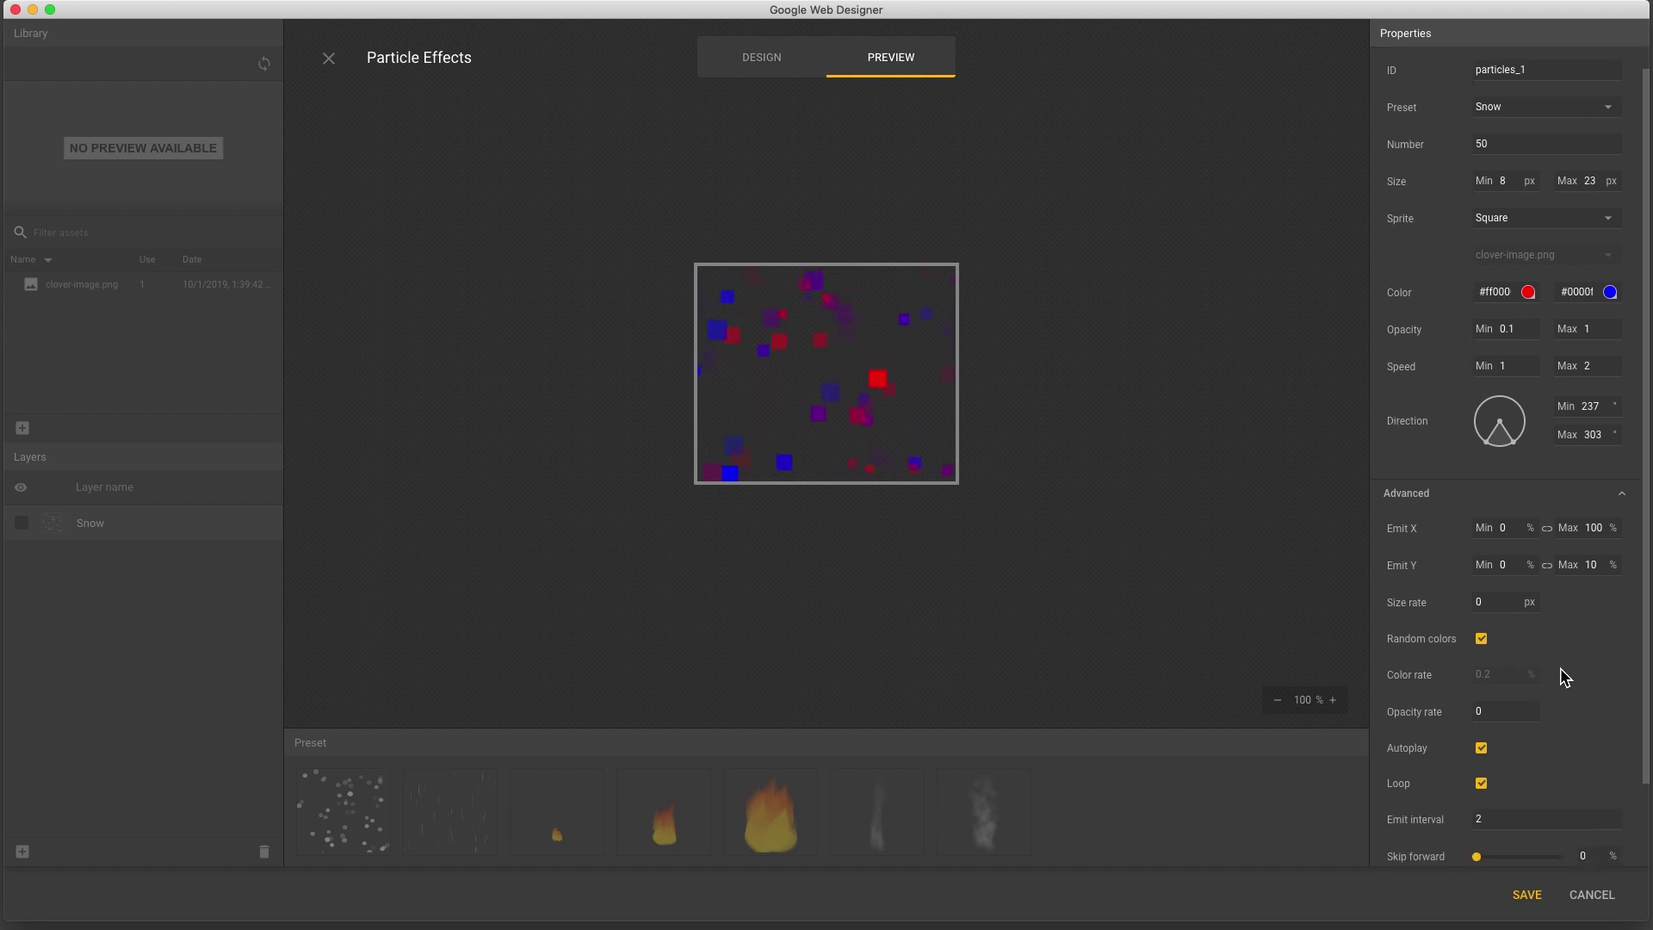
Toggle Autoplay and Loop off and back on, leaving both enabled.
click(1482, 747)
click(1481, 748)
scroll(1589, 749, down, 1)
scroll(1586, 749, down, 3)
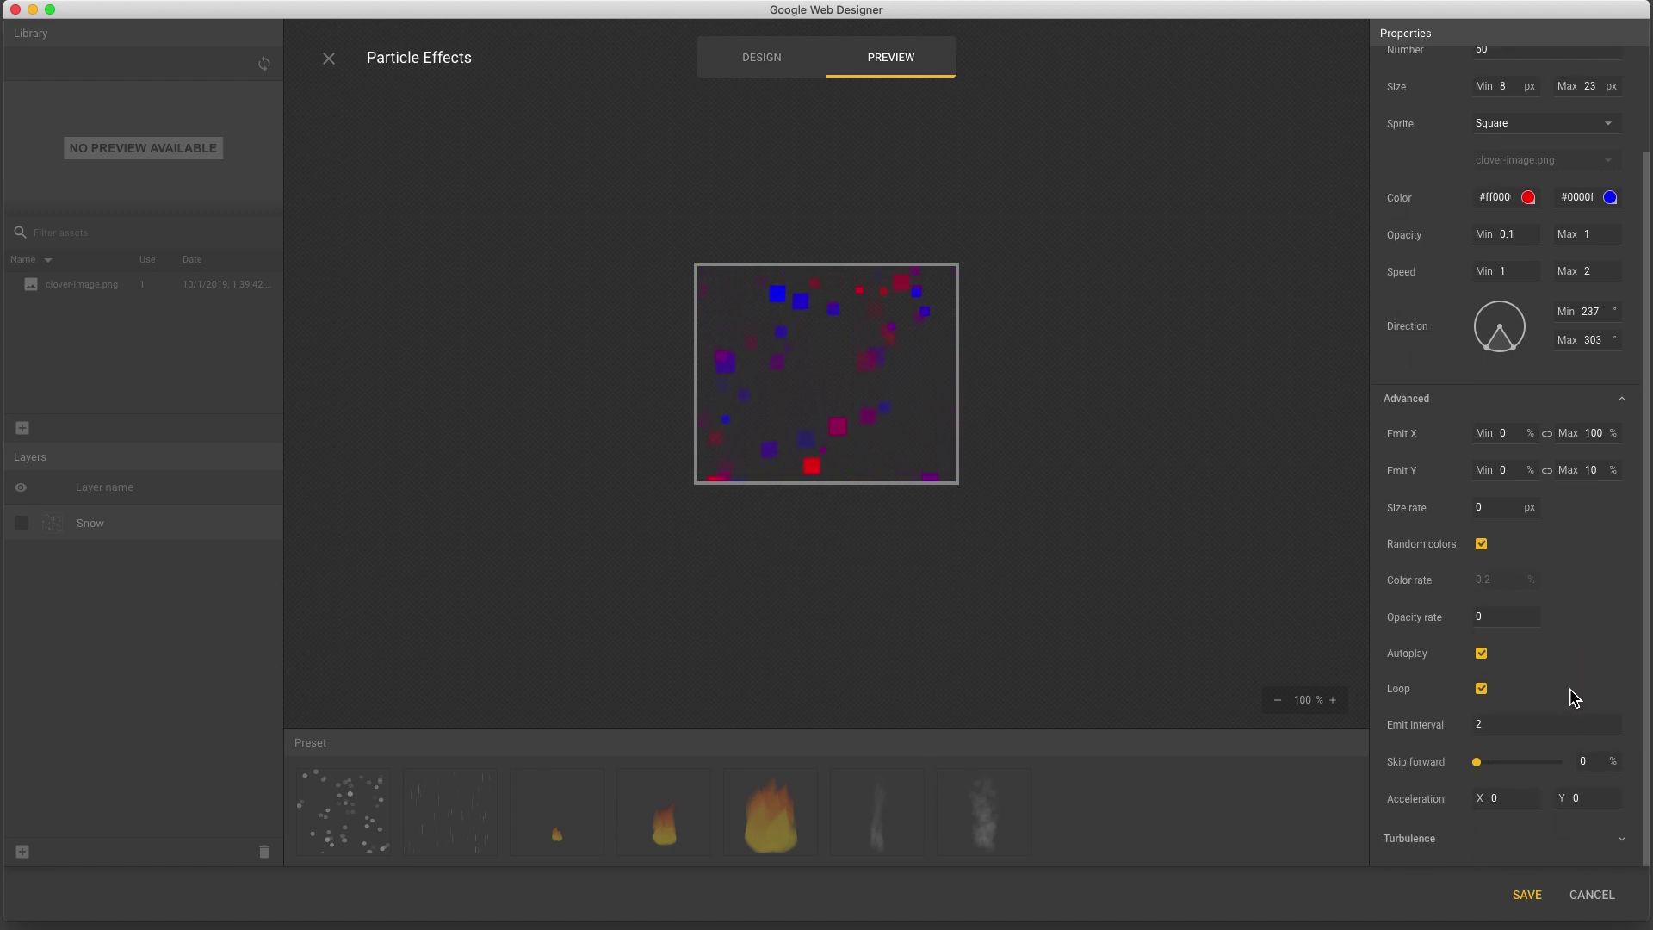
click(1484, 694)
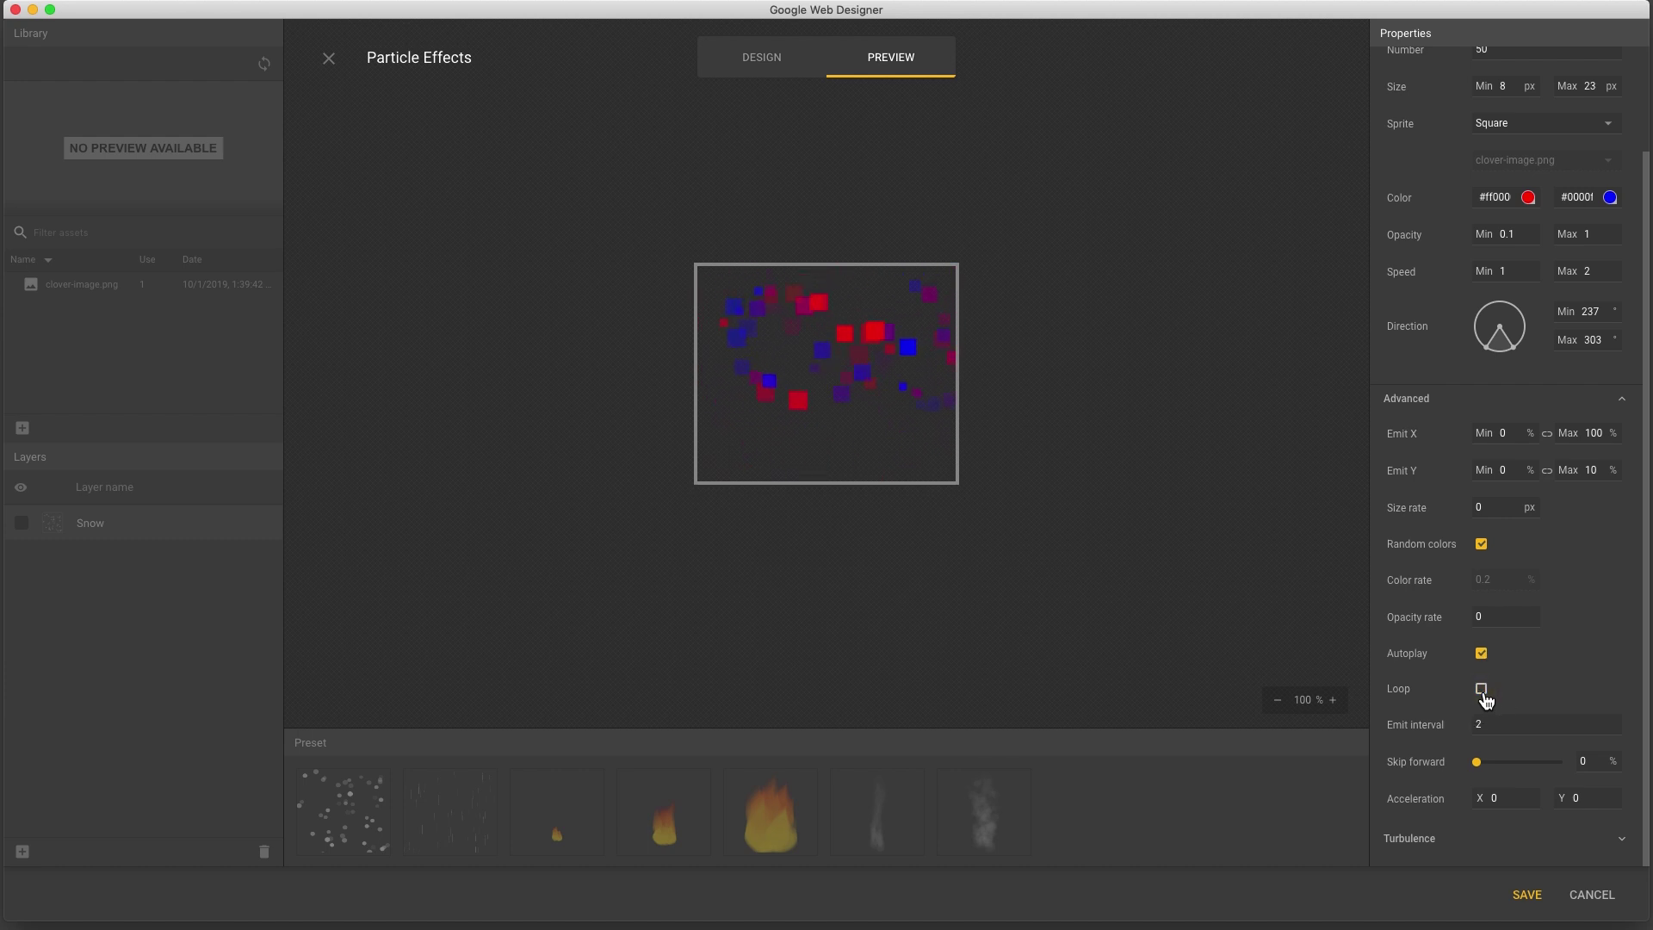
click(1482, 692)
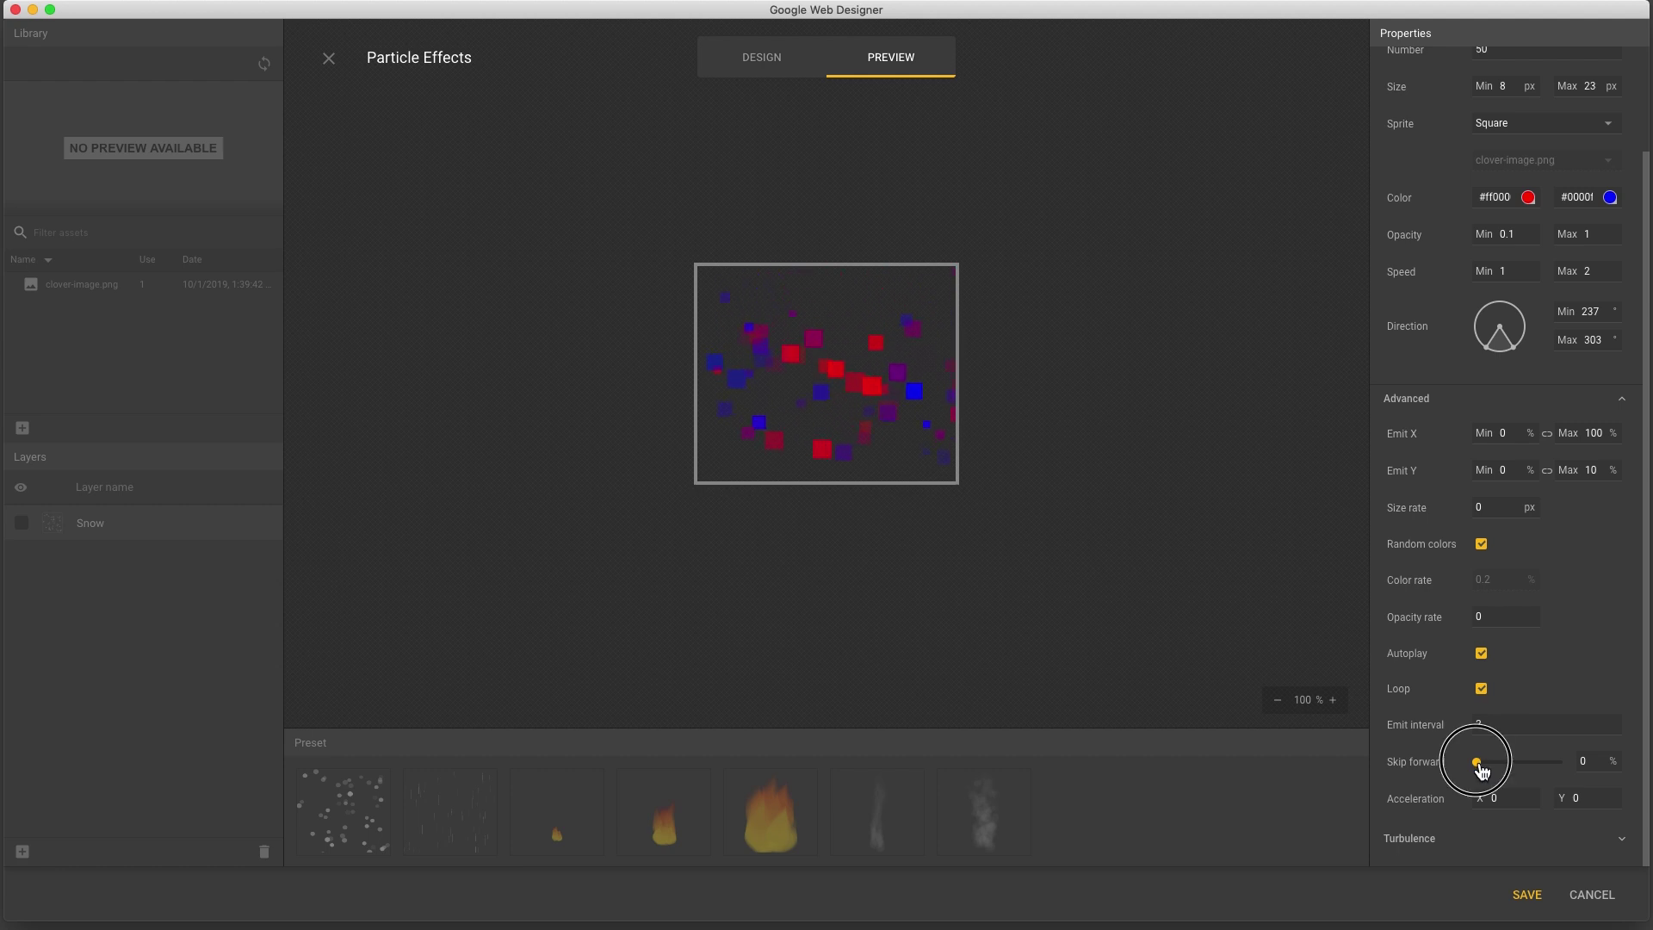
Set Skip forward to 100% and expand the Turbulence settings.
drag(1476, 763, 1589, 761)
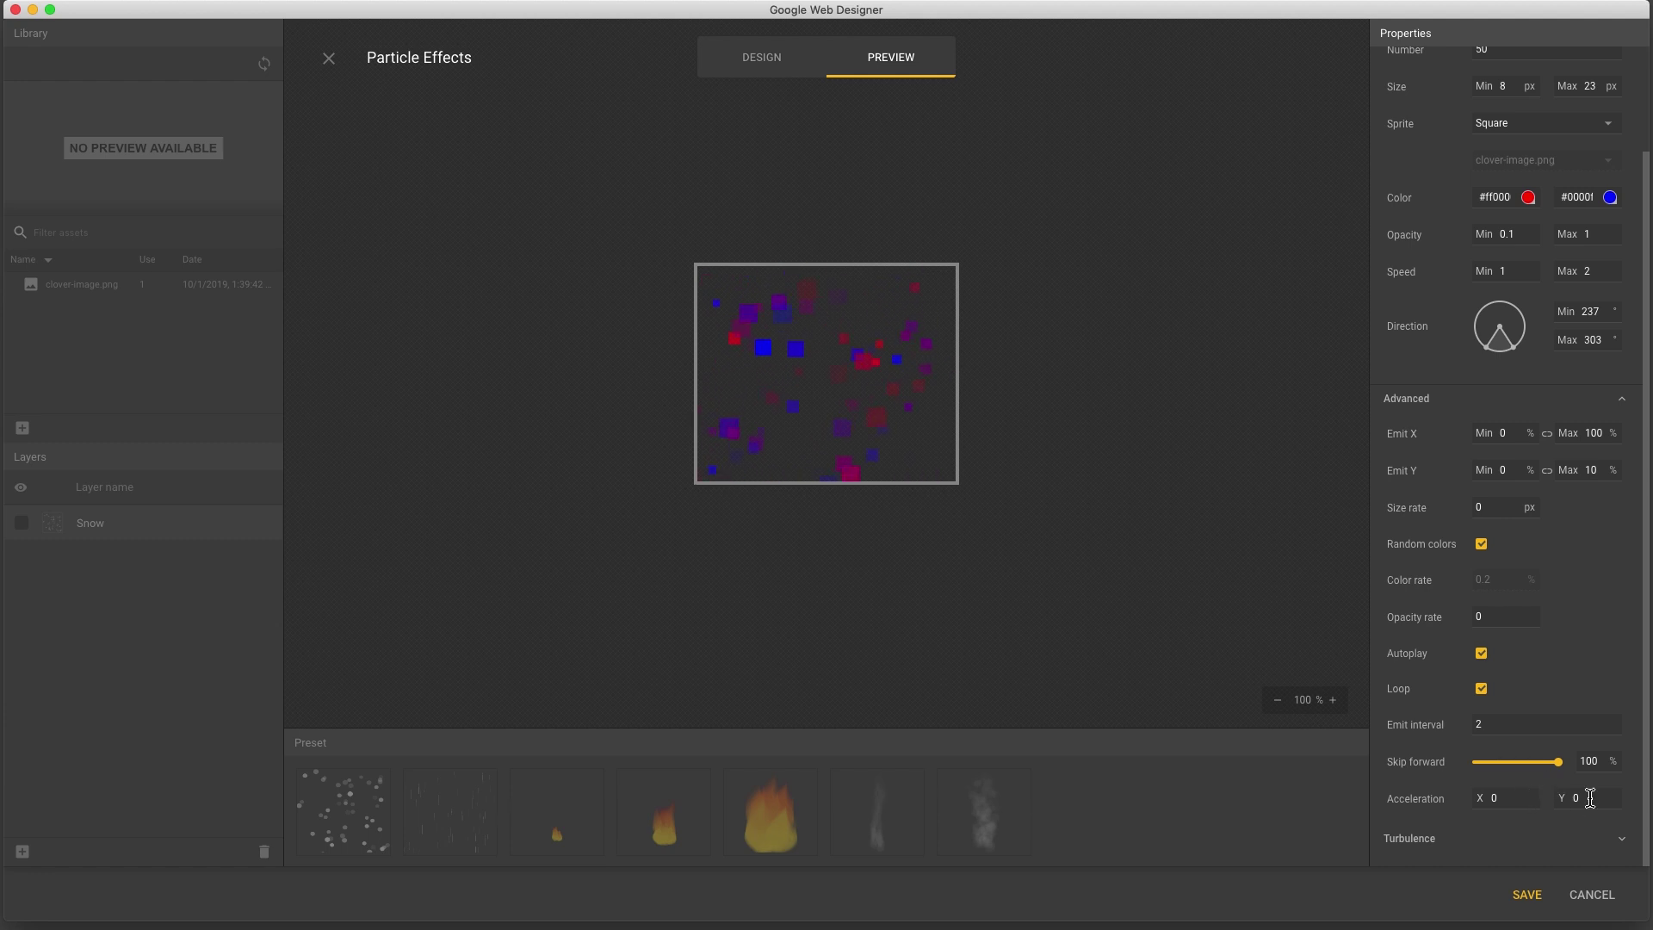
click(1627, 838)
scroll(1567, 706, down, 3)
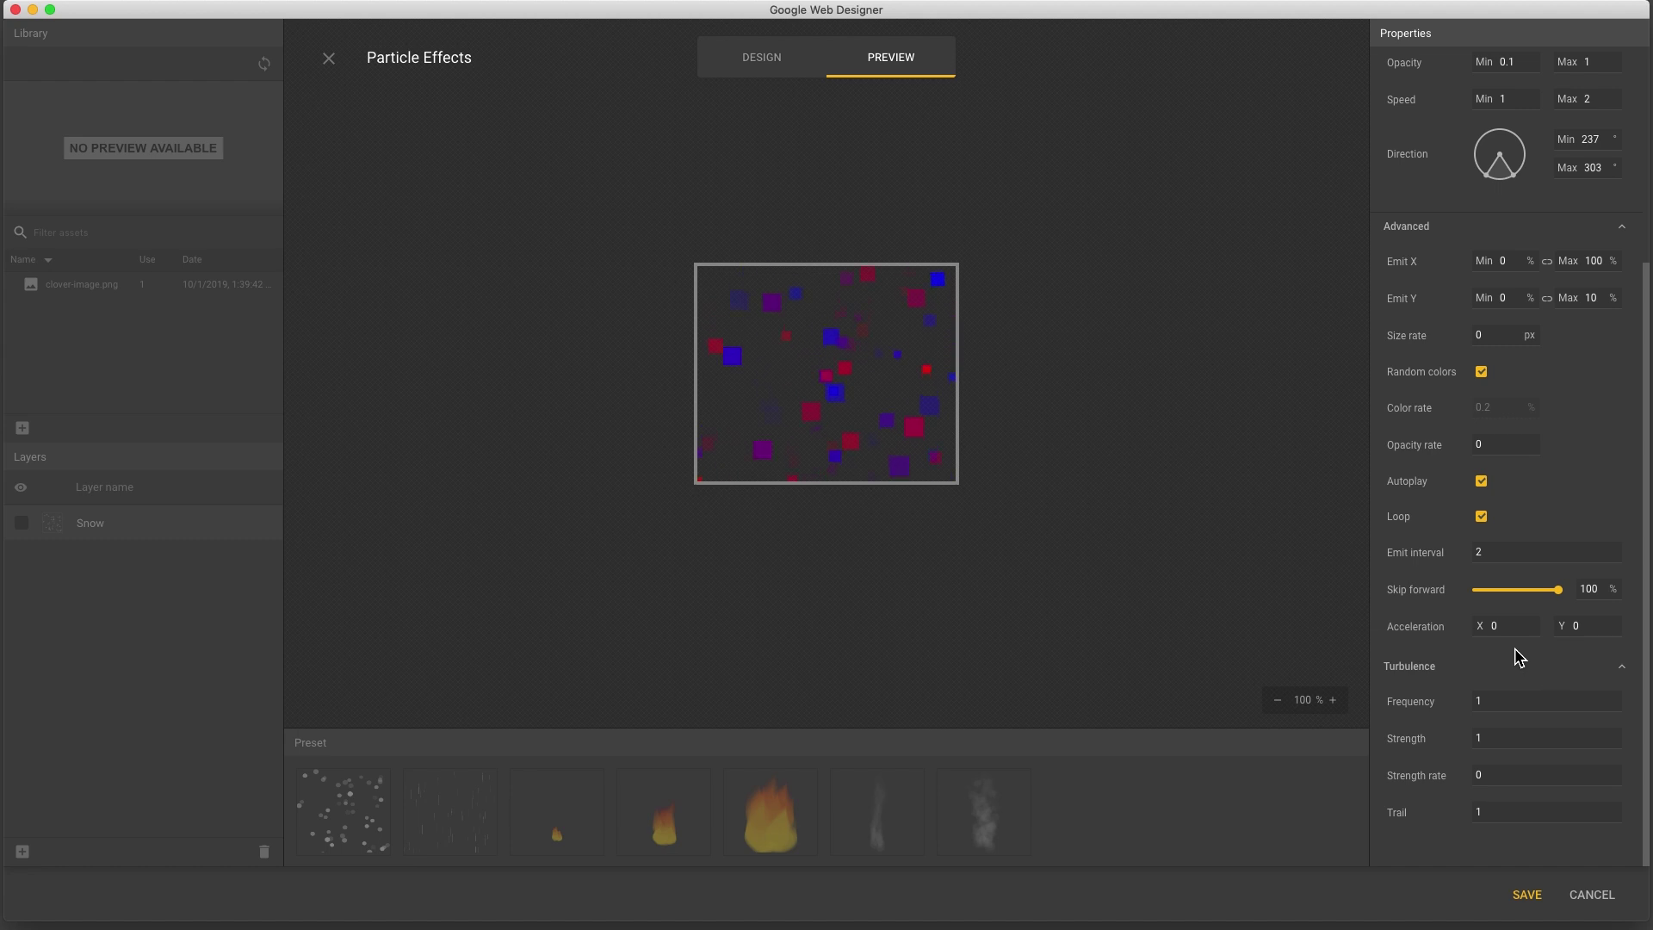
click(775, 69)
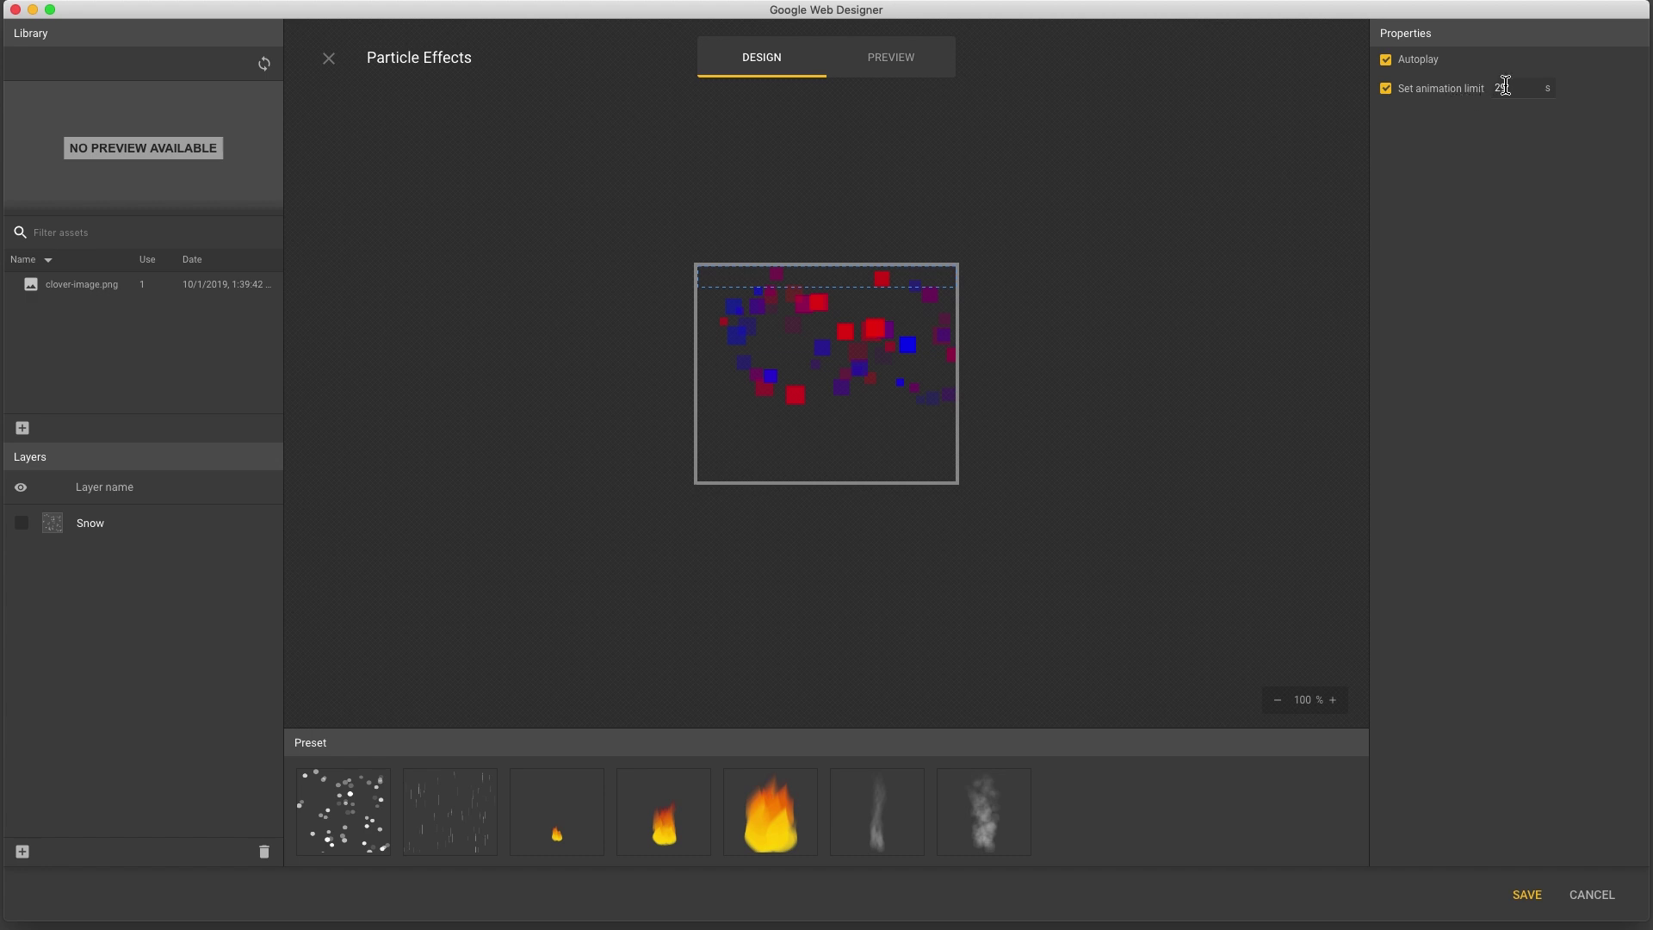
Turn off the 29-second animation limit and save the effect back to the stage.
click(1388, 90)
click(1387, 91)
click(1520, 897)
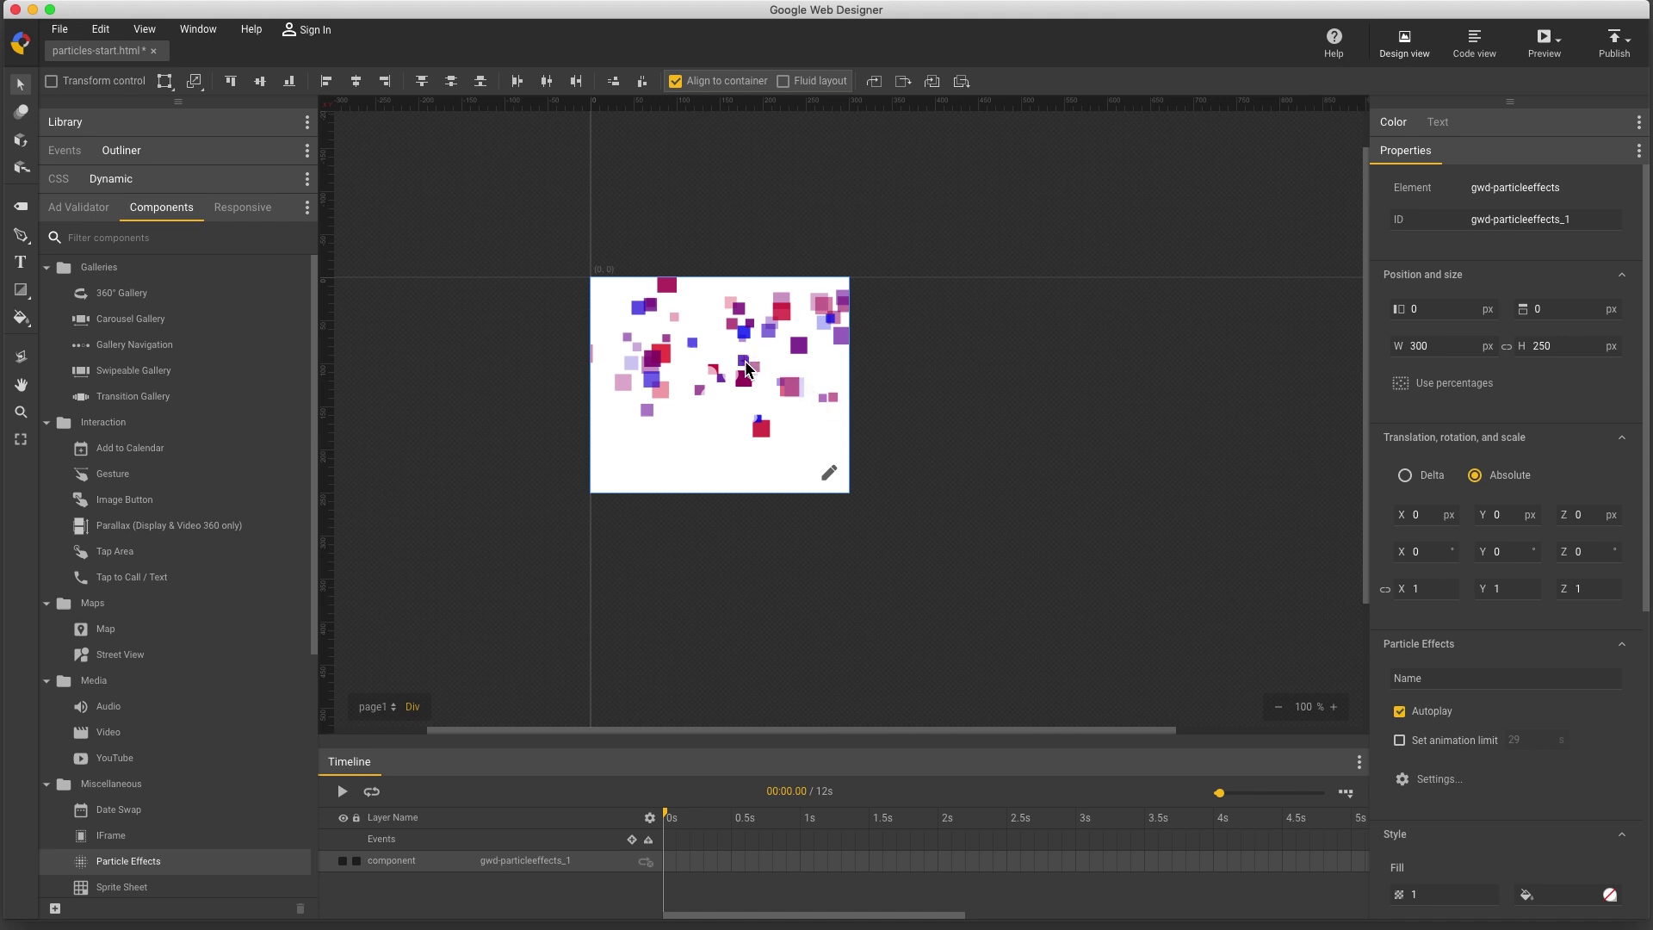
Add a 0° linear gradient mask to the particle component, then preview the ad in Chrome.
right_click(746, 368)
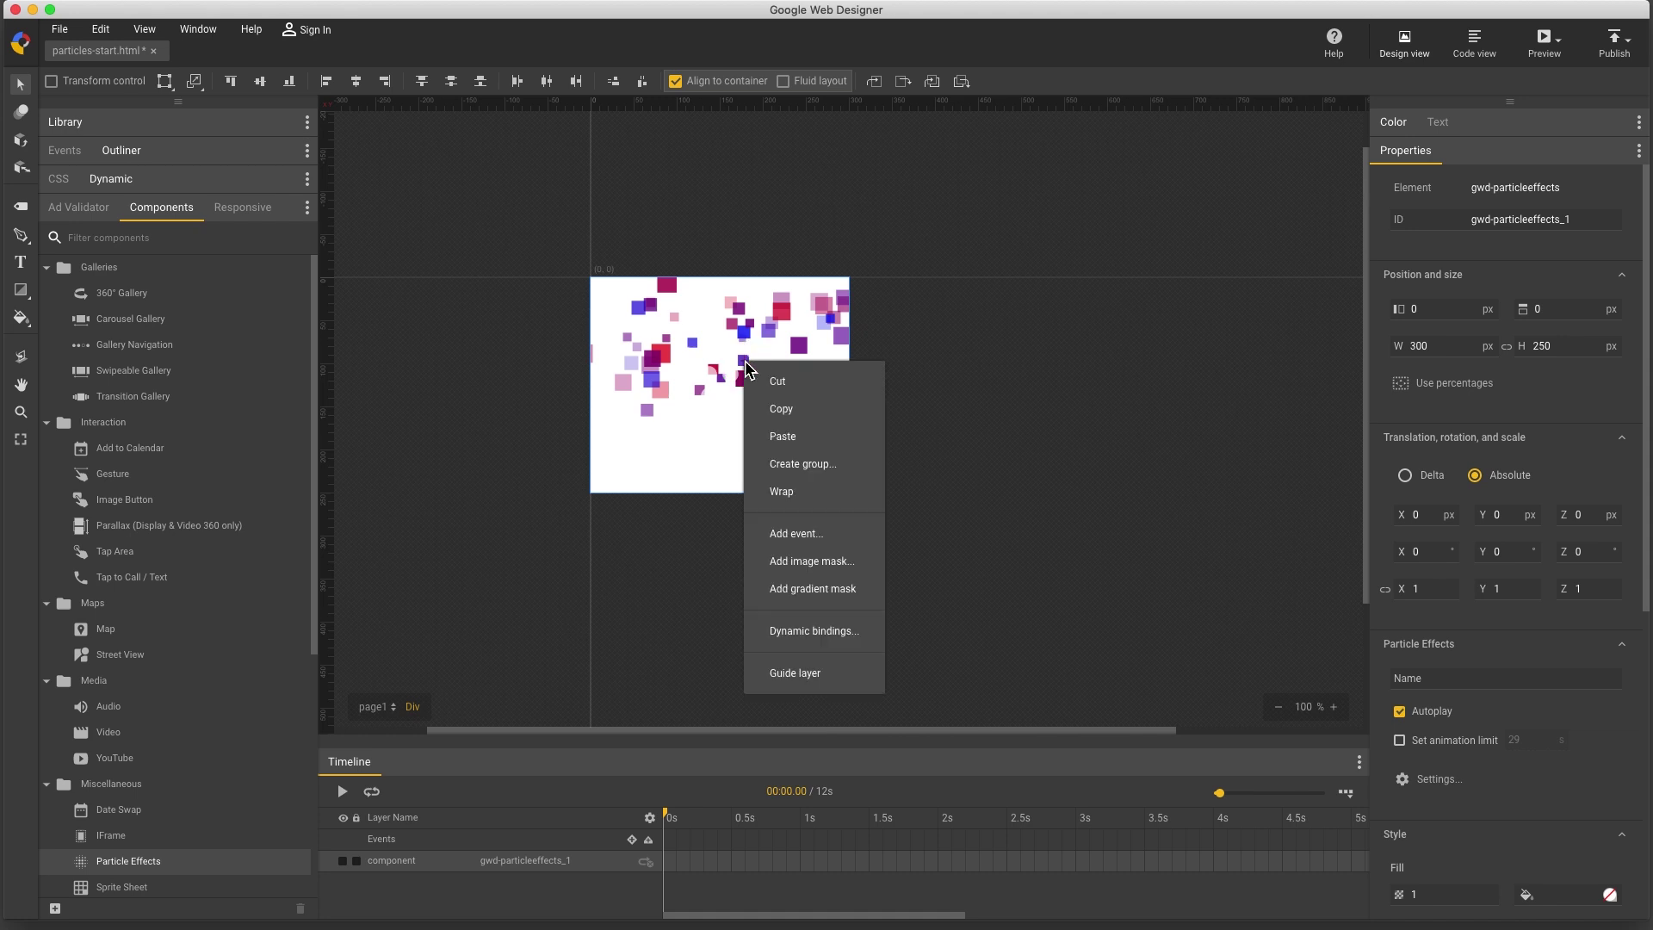
click(804, 588)
click(1622, 218)
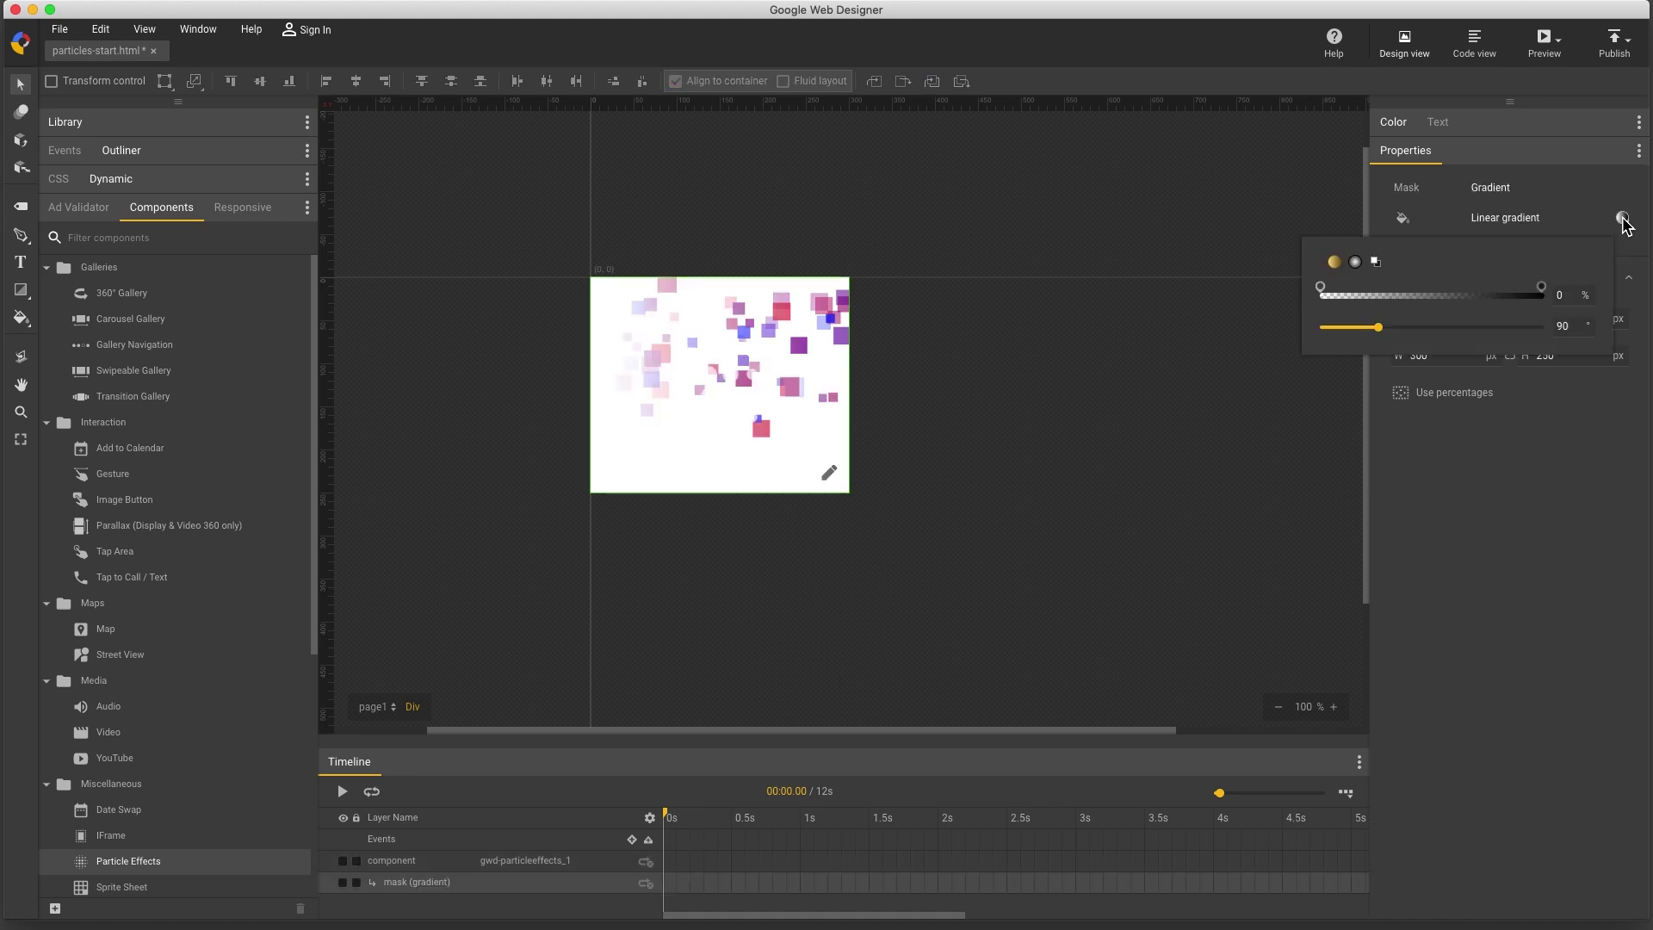
drag(1378, 328, 1284, 336)
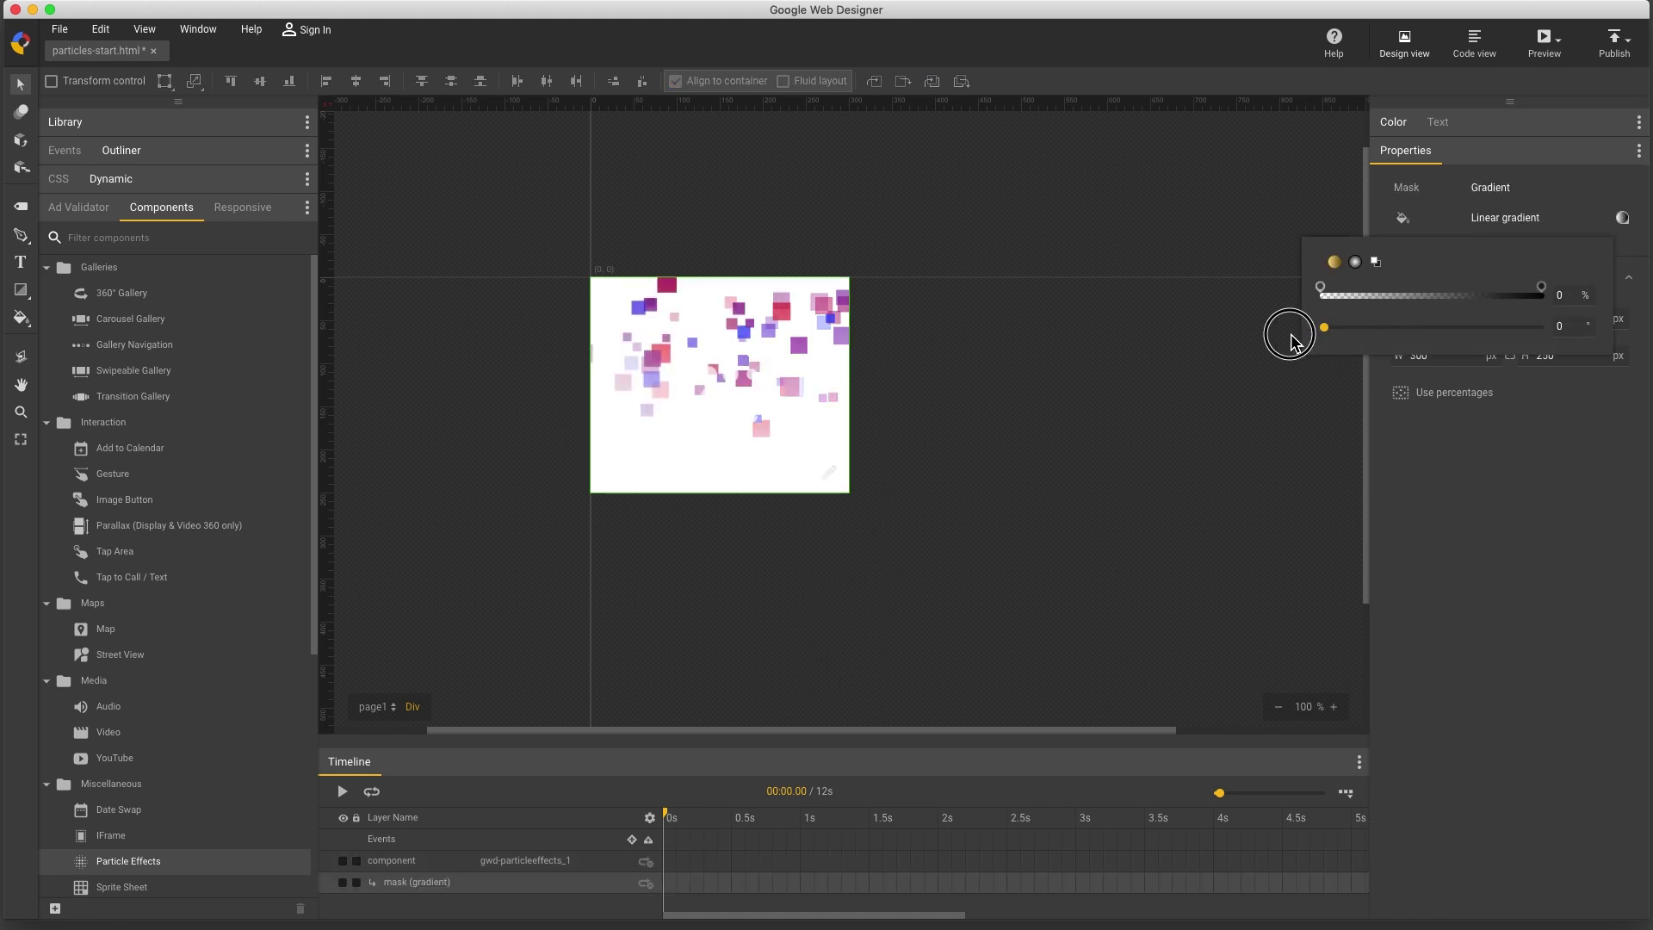
click(1021, 370)
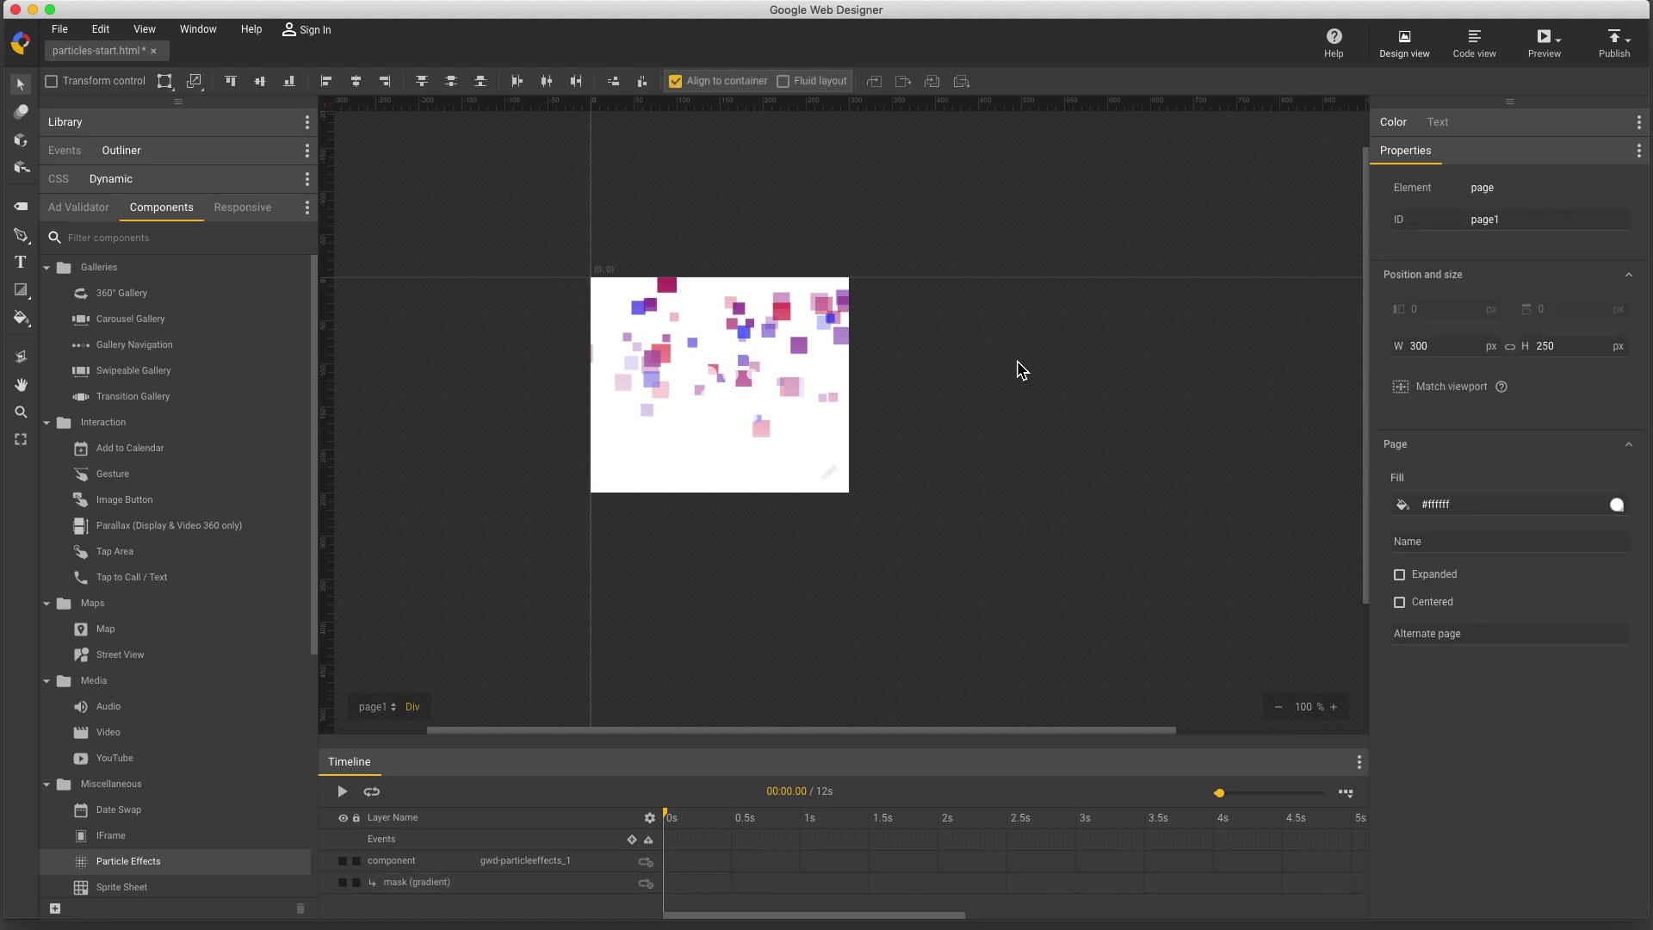
key(super+Return)
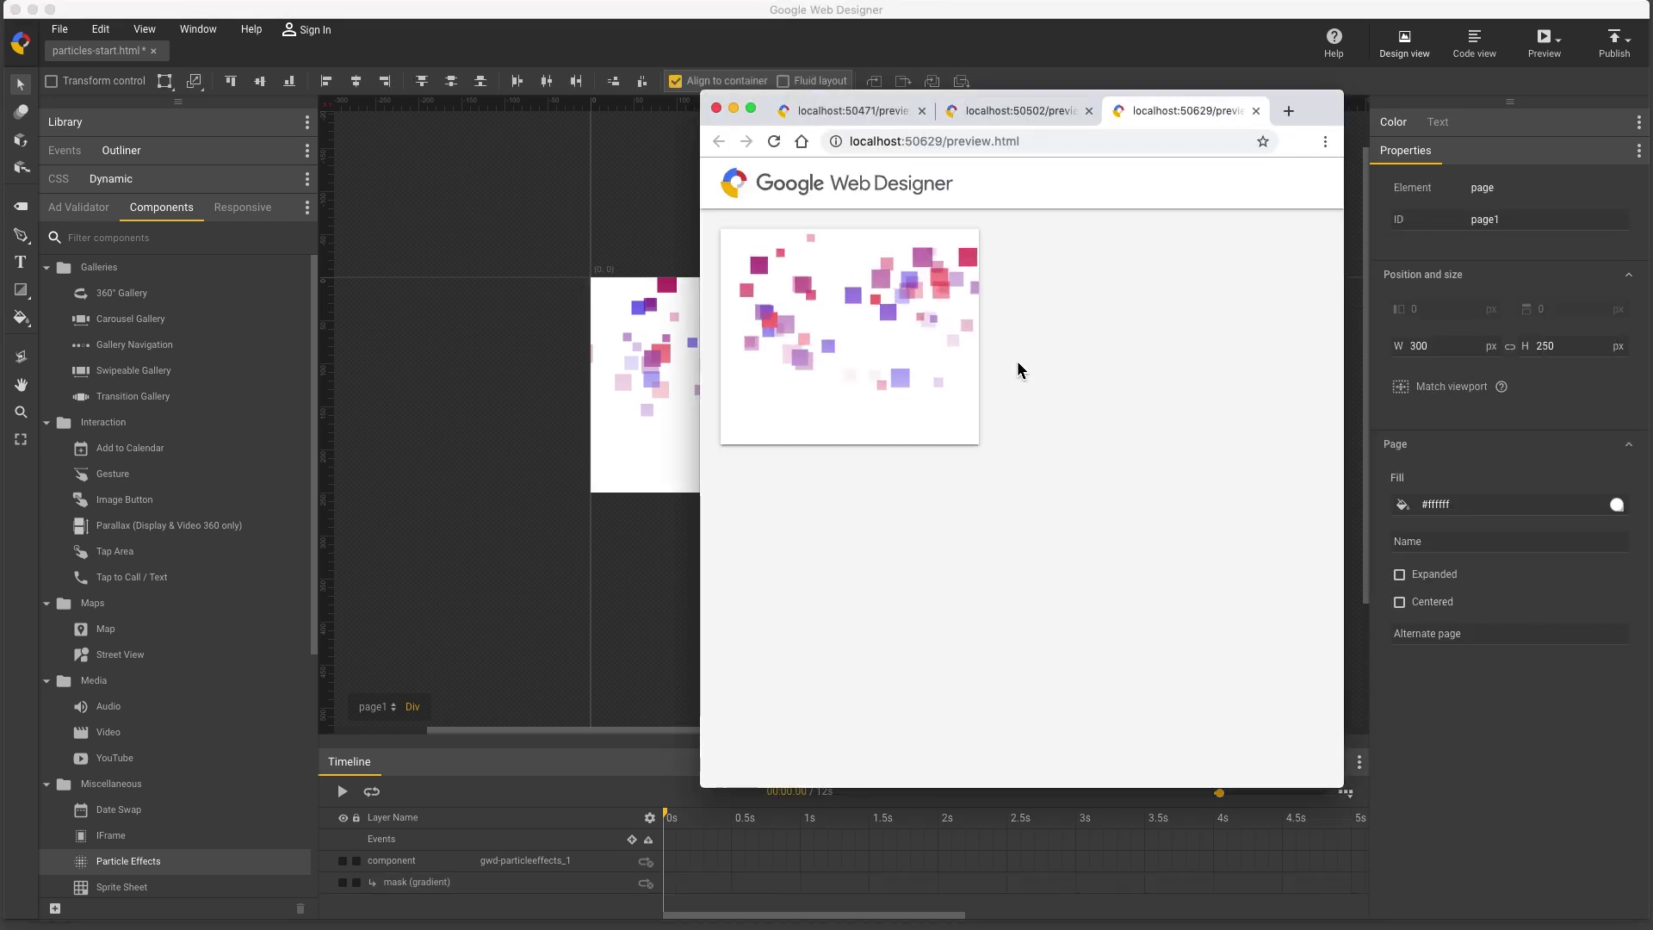